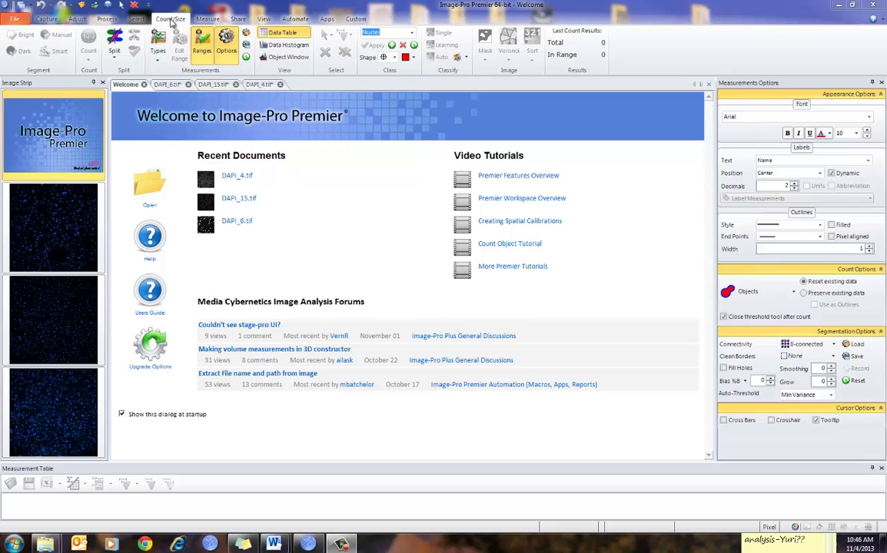
Bring up the DAPI_15.tif image and review the measurement types selected for counting
left_click(175, 85)
left_click(215, 85)
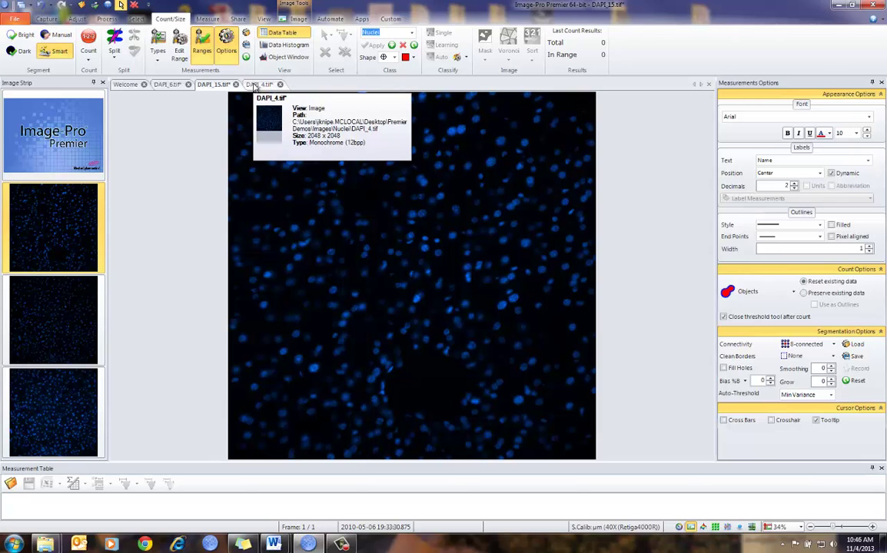
left_click(157, 42)
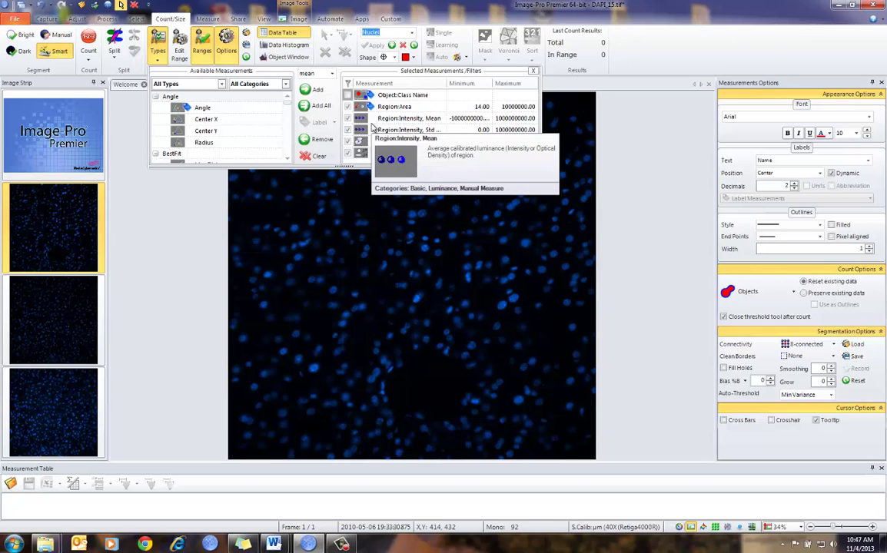
Look at the data collector's collection commands, including collecting from all frames
left_click(207, 19)
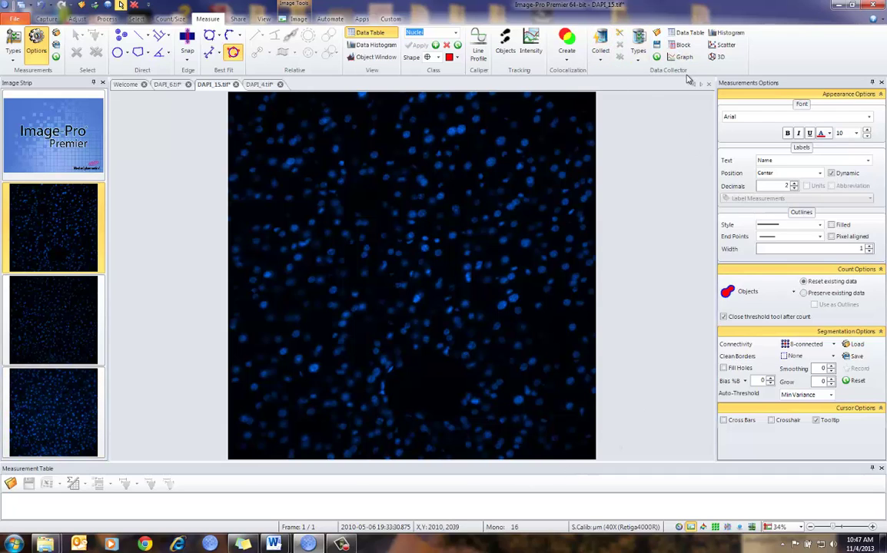
left_click(601, 60)
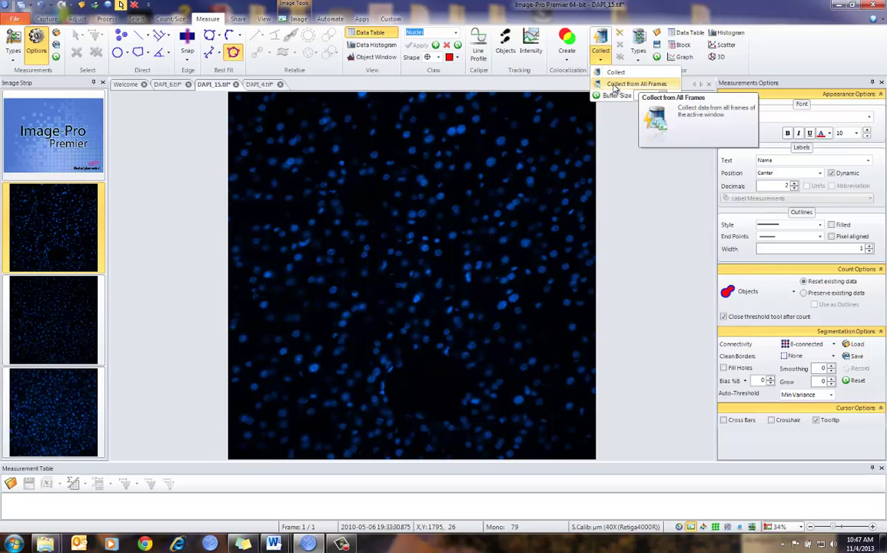
left_click(621, 39)
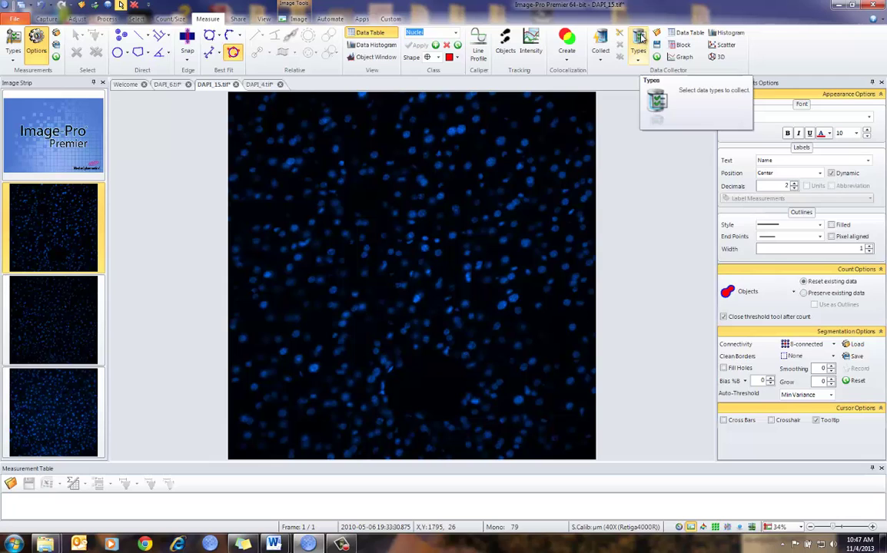
Examine the data collector's available measurements by data provider, including the Measurement Class Stats, Measurement Stats and Measurements tables
left_click(639, 46)
left_click_drag(446, 265, 446, 396)
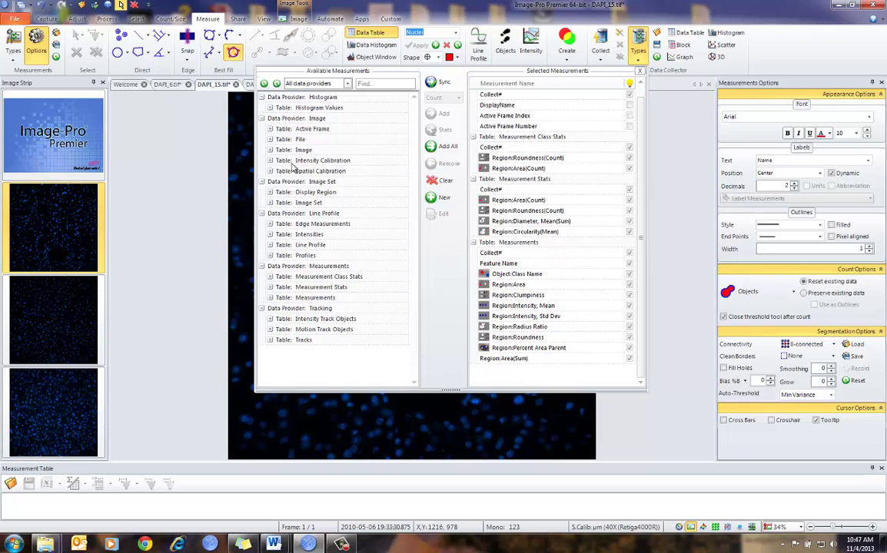
left_click(261, 308)
left_click(262, 309)
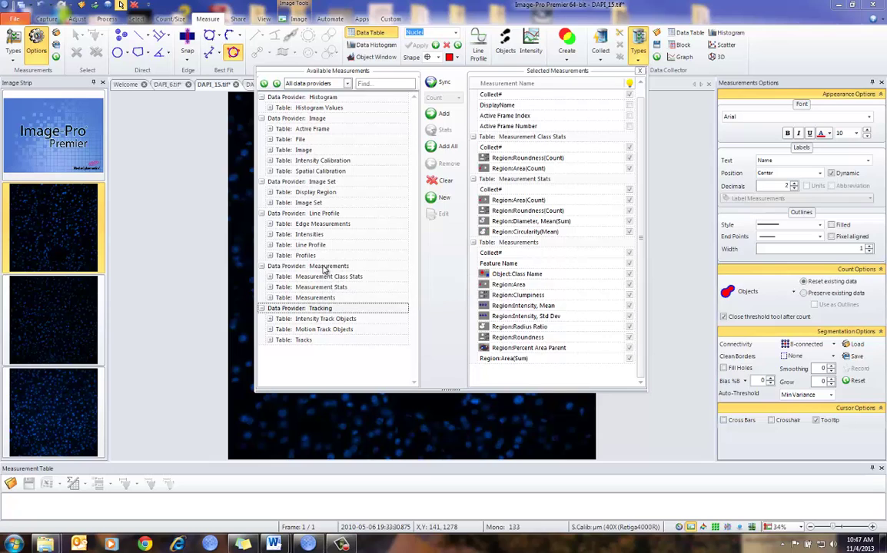
left_click(270, 278)
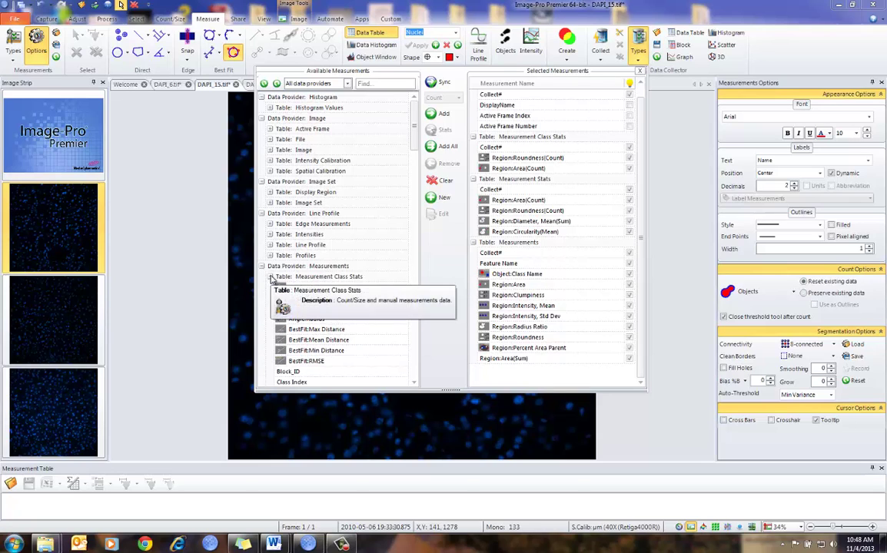
left_click(270, 277)
left_click(270, 287)
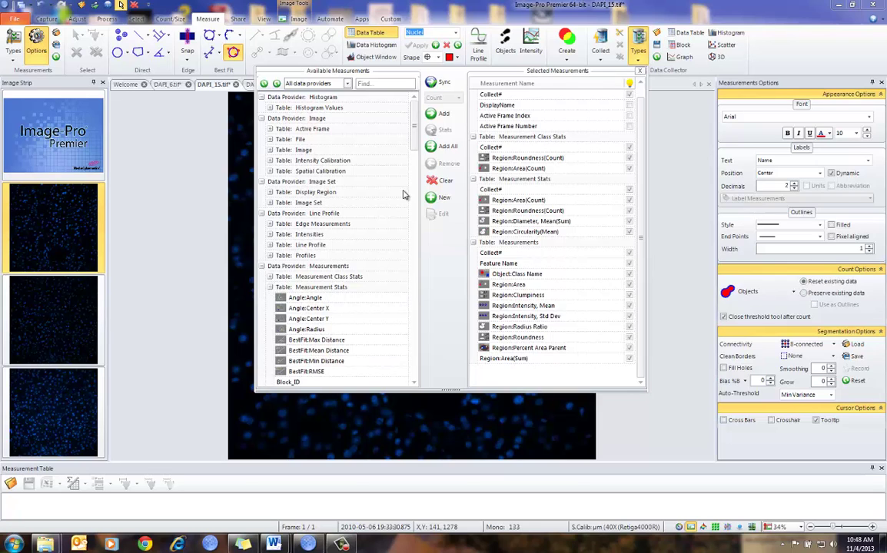
scroll(361, 153, "down", 4)
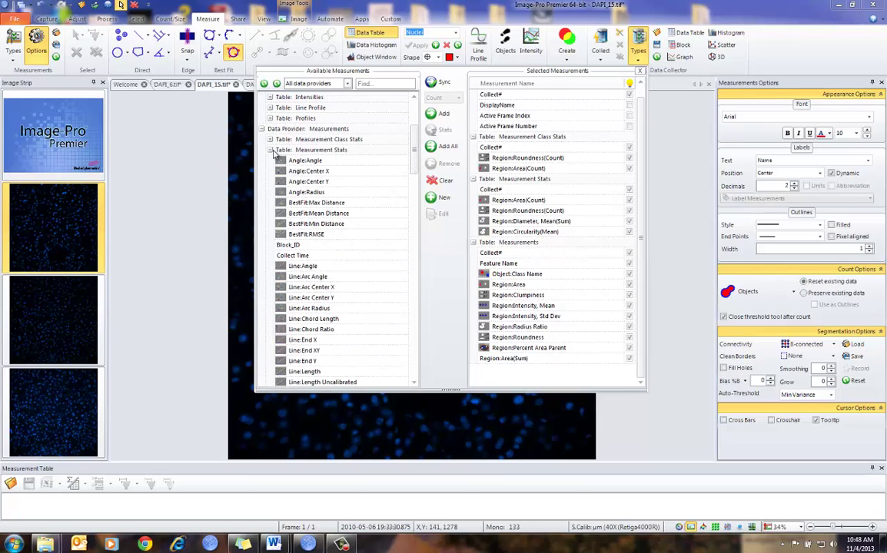
left_click(272, 151)
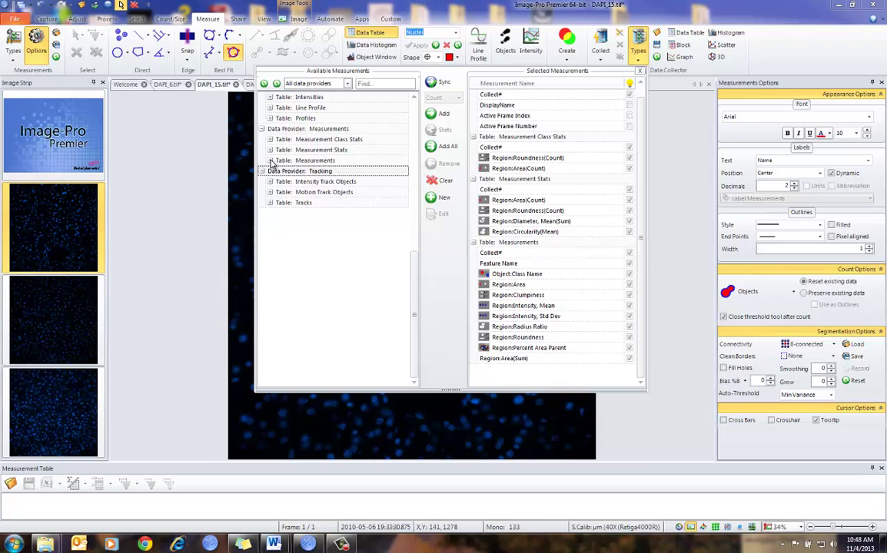
left_click(271, 161)
left_click_drag(411, 150, 413, 126)
left_click(271, 193)
left_click(270, 200)
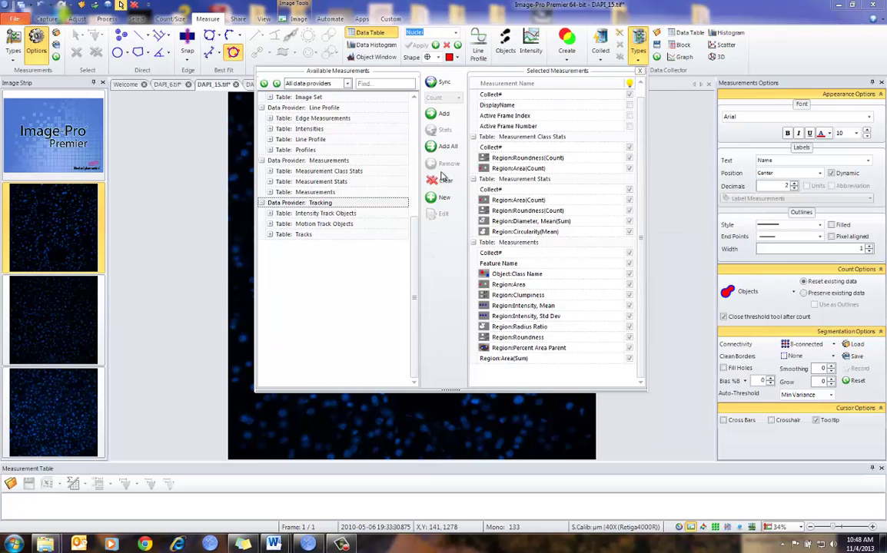
Clear all measurements selected for the data collector and close the measurement selection
left_click(441, 180)
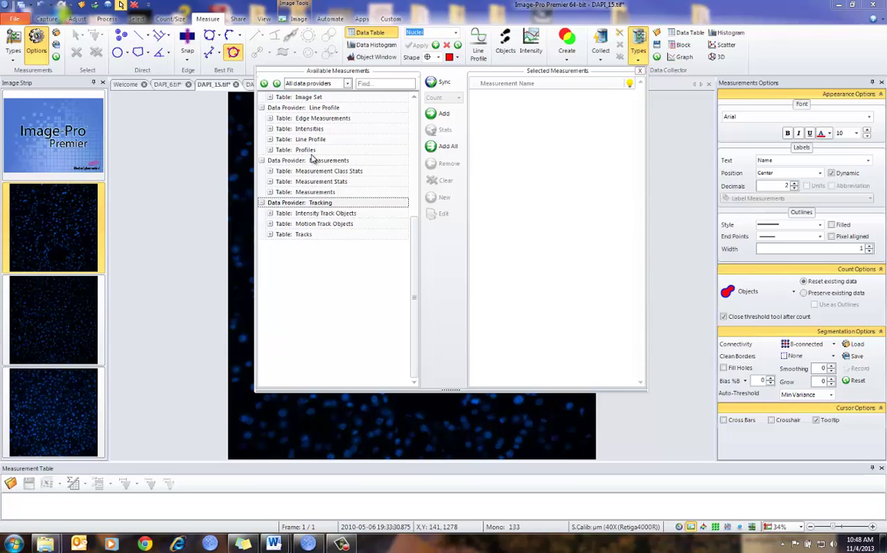
left_click(262, 161)
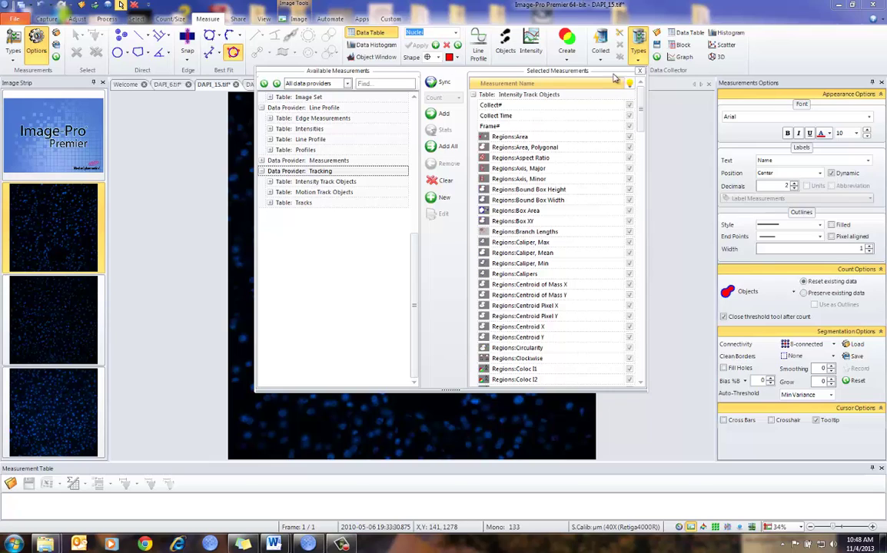
left_click(640, 71)
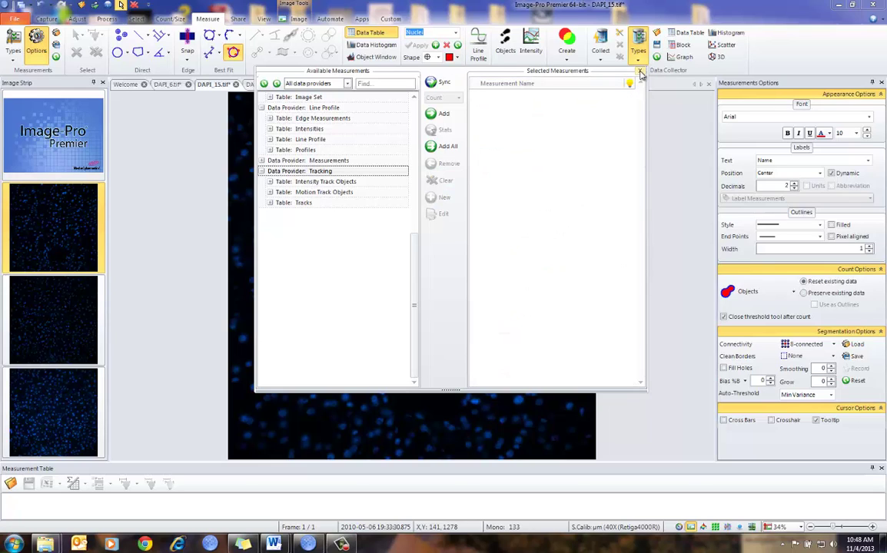
left_click(640, 71)
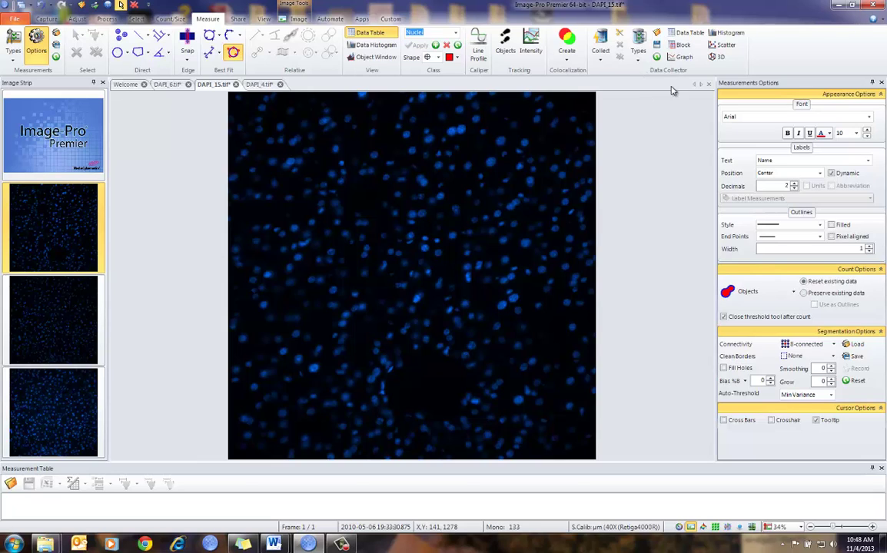
left_click(658, 35)
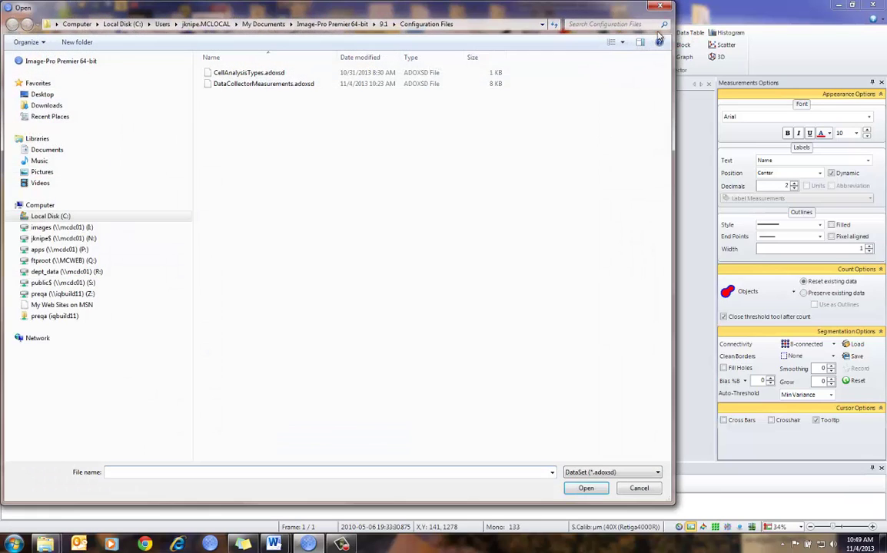
left_click(658, 7)
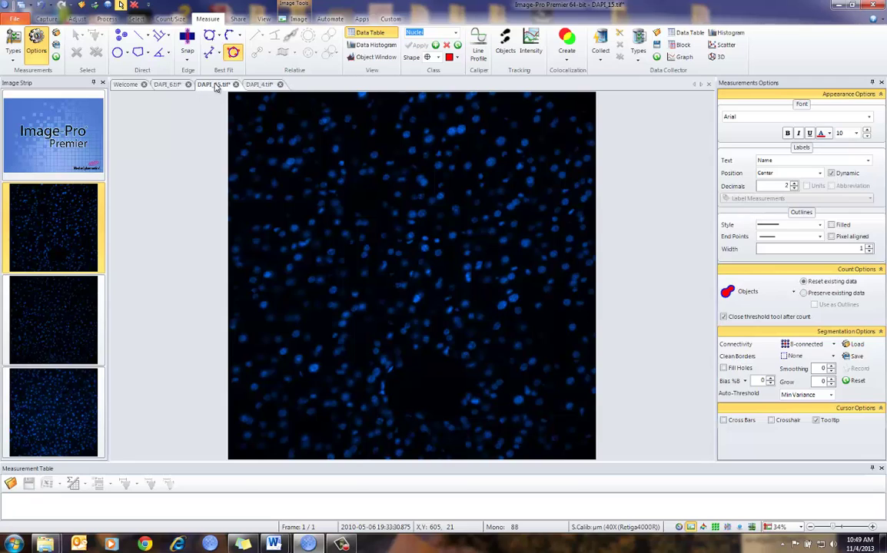
Count the nuclei in DAPI_15.tif and enlarge the Measurement Table
left_click(172, 18)
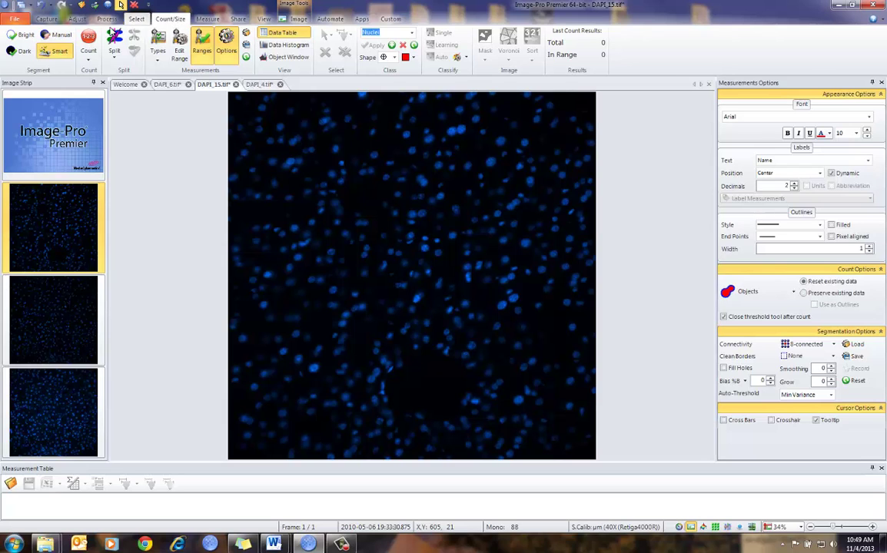
left_click(89, 41)
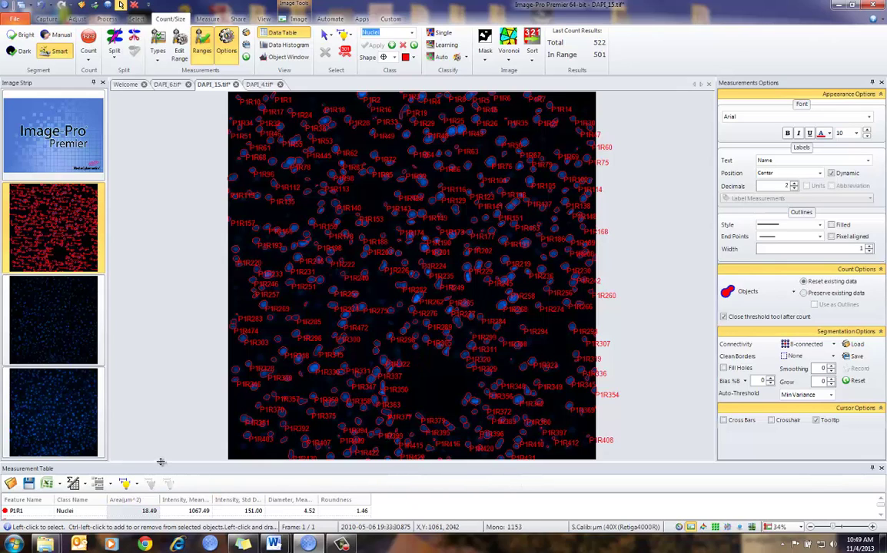
left_click_drag(161, 461, 166, 398)
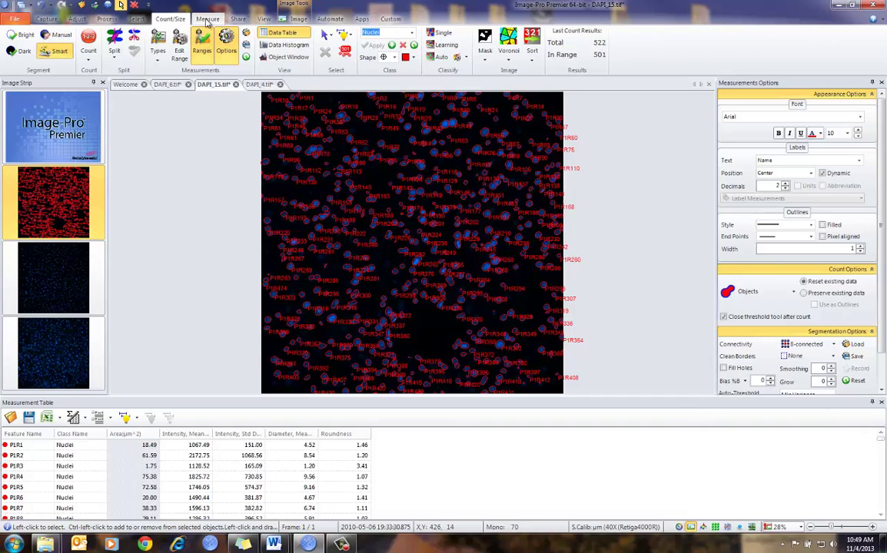
Reset the data collector's measurement types and show the collected data in an enlarged Data Collector Table
left_click(207, 21)
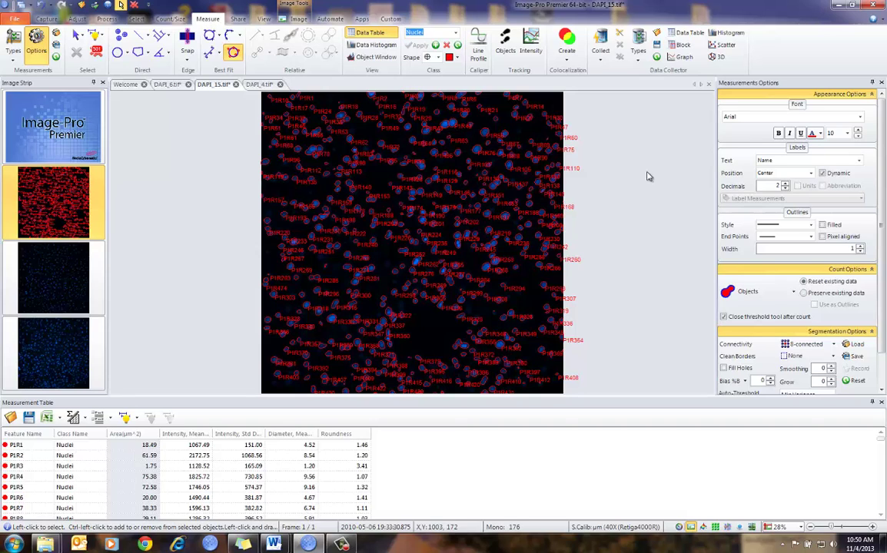
left_click(640, 44)
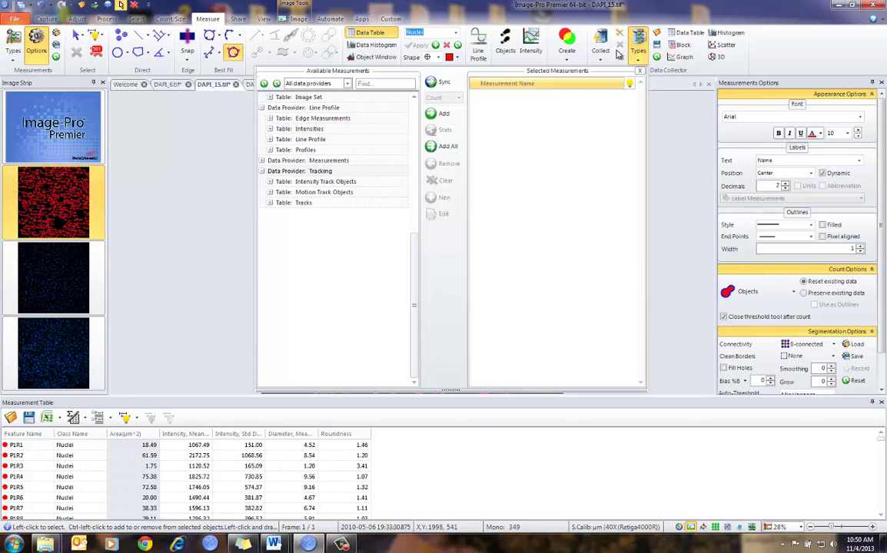
left_click(658, 59)
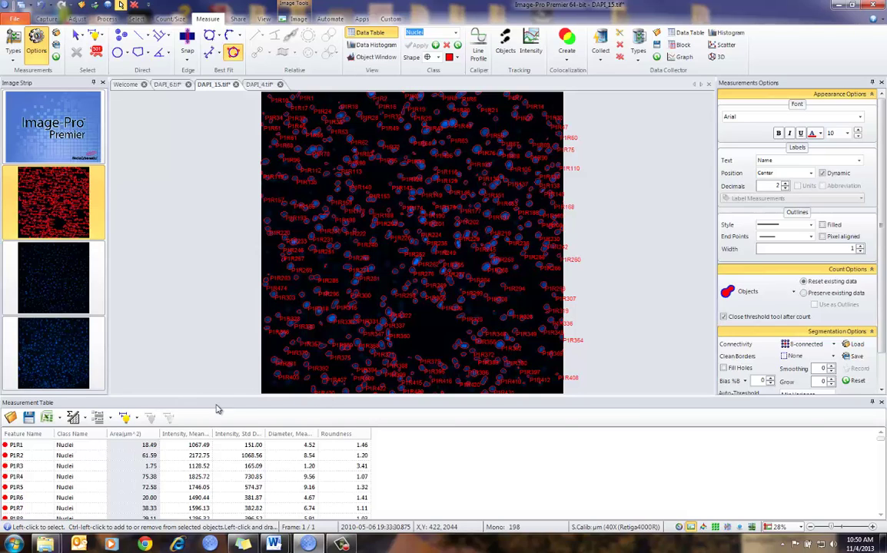
left_click_drag(228, 396, 238, 336)
left_click(683, 35)
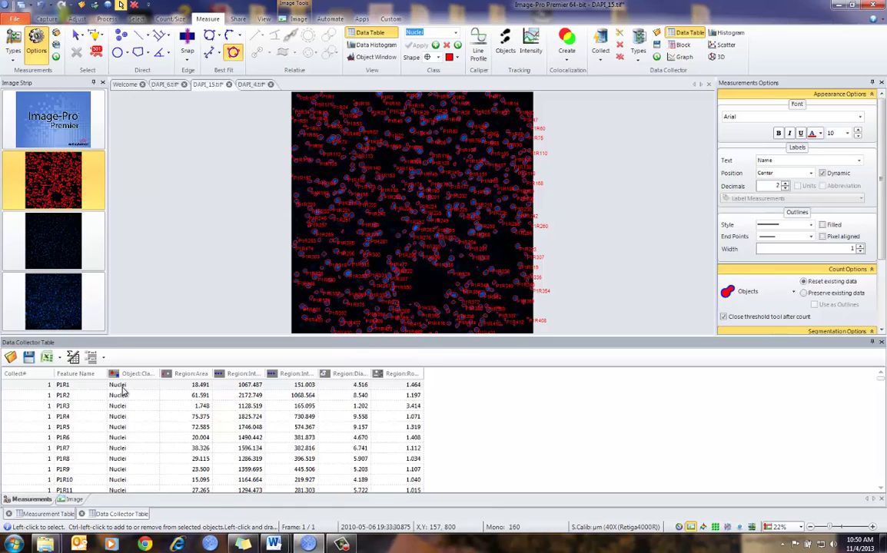
Compare the Measurement Table with the Measurements and Image sheets of the Data Collector Table
left_click(50, 514)
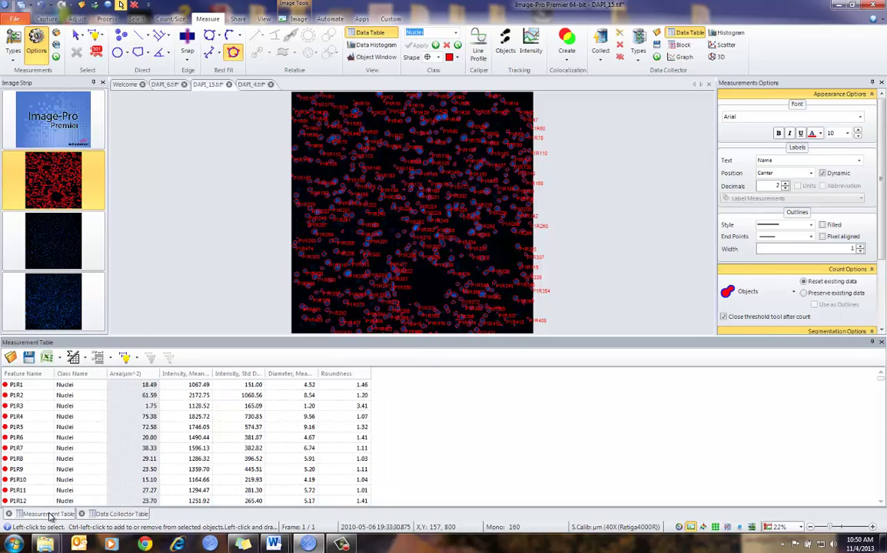
left_click(114, 515)
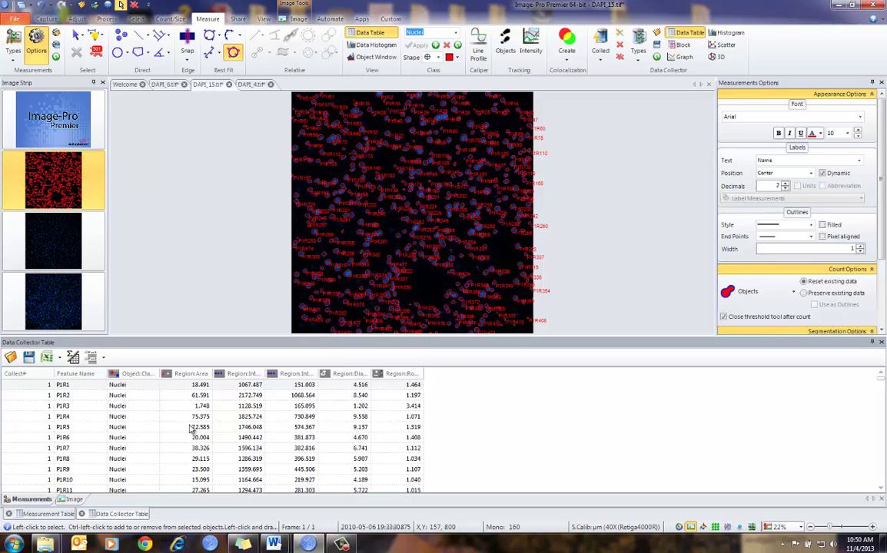
left_click(70, 499)
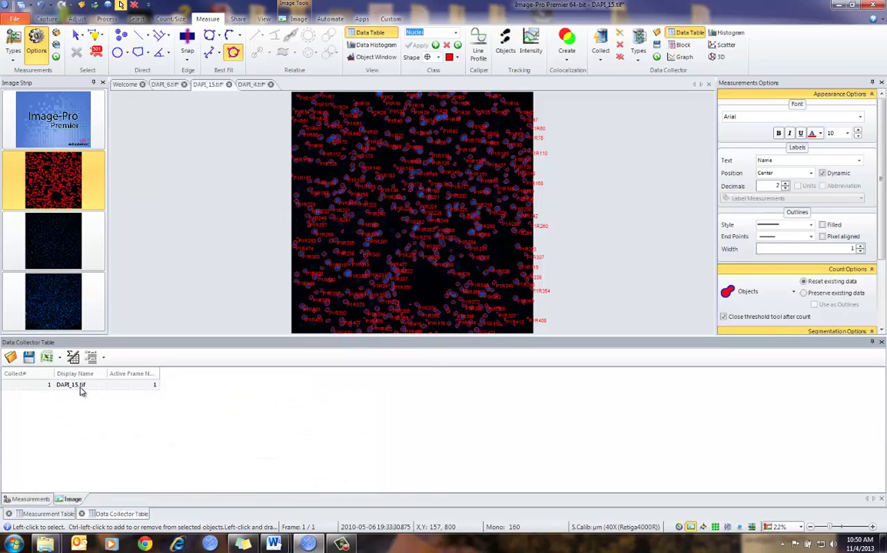
left_click(45, 500)
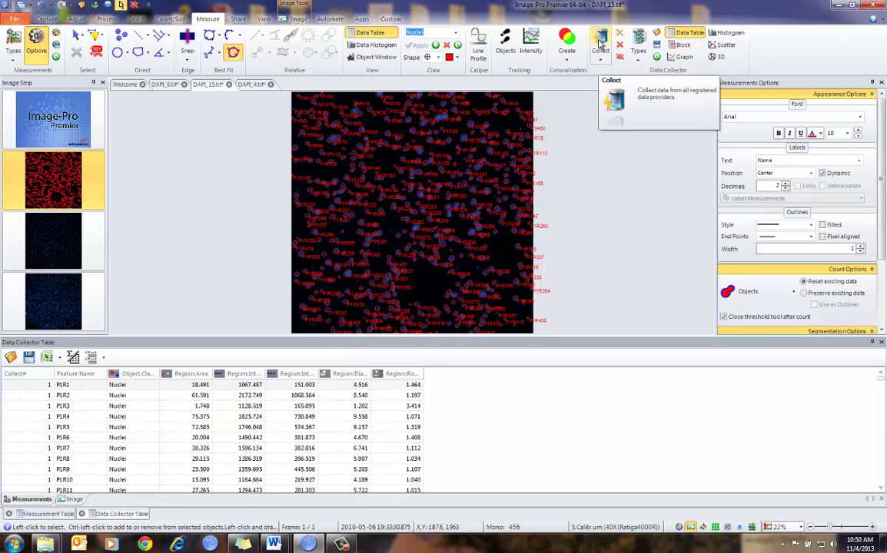
Review the data collector's selected Image and Measurements entries, including Collect# and Feature Name
left_click(639, 39)
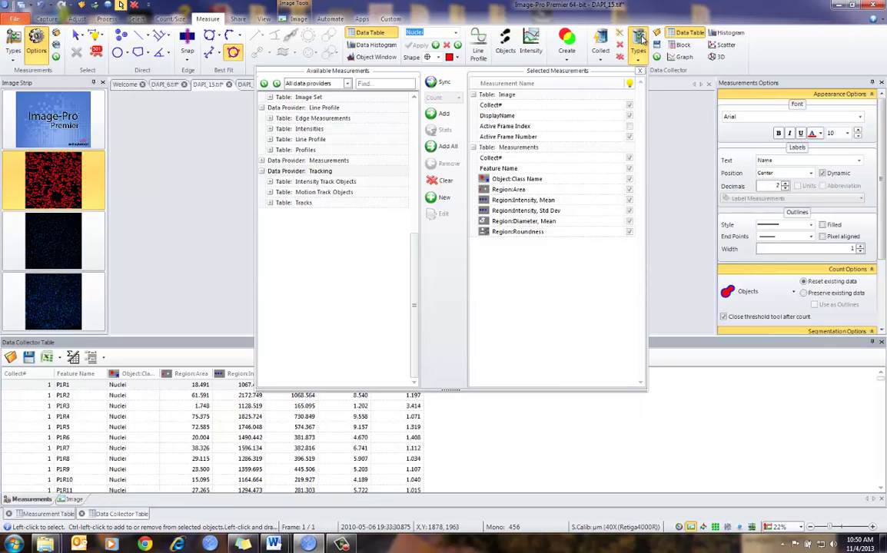
left_click(631, 159)
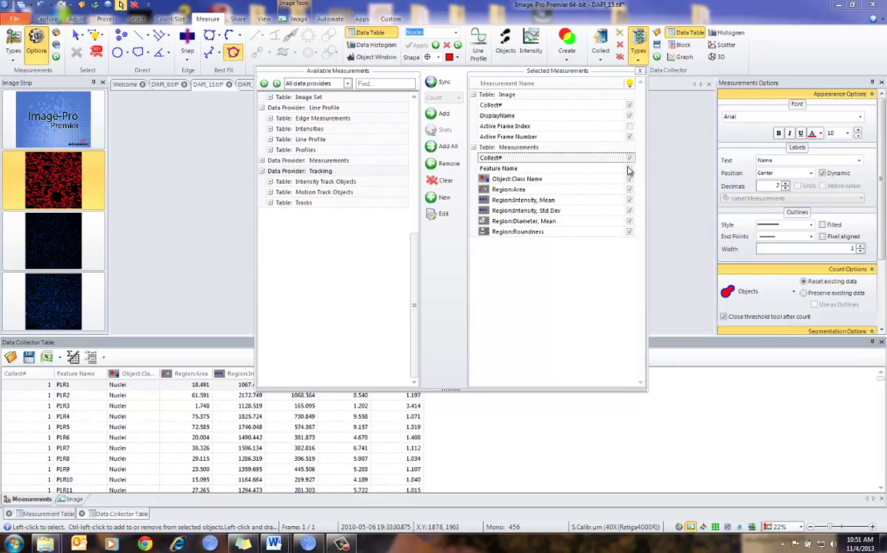
left_click(630, 169)
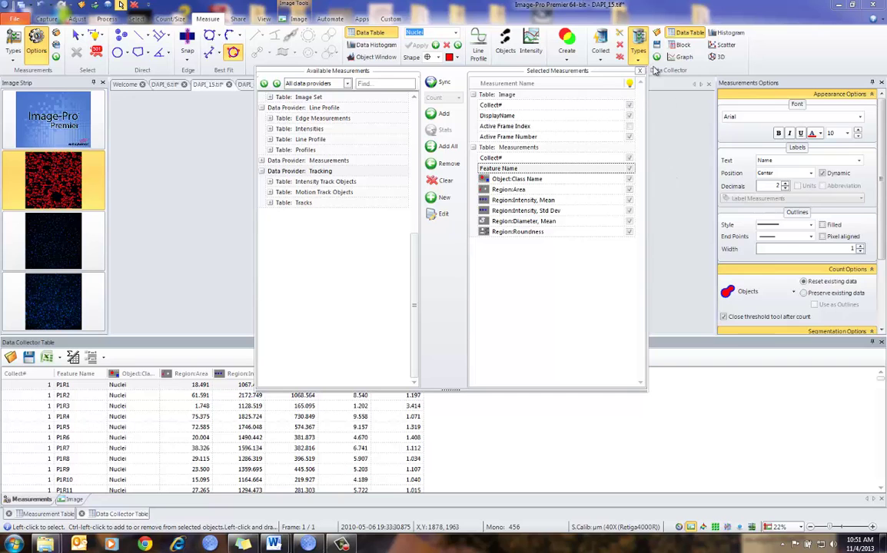
left_click(596, 44)
Save the data collector's measurement configuration as a DataSet file named Nuclei Data Collector in the Configuration Files folder
left_click(657, 48)
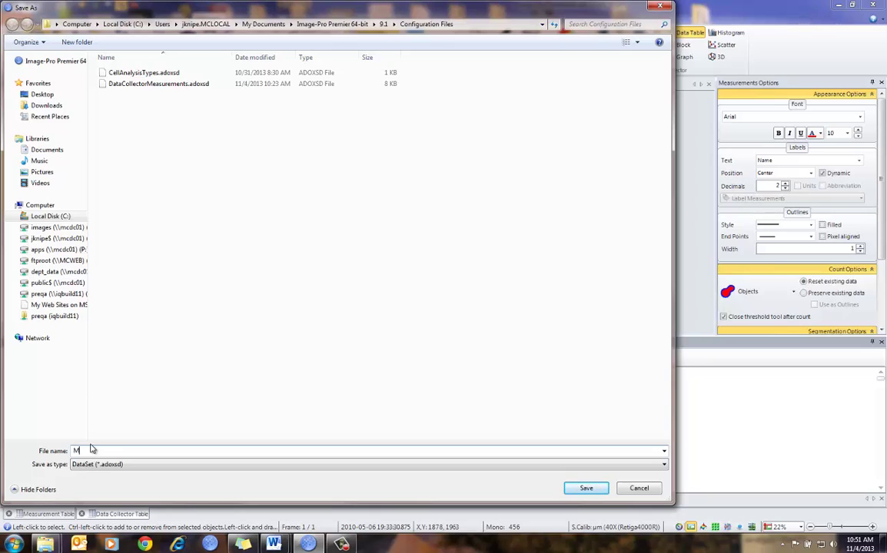
type("Nuc")
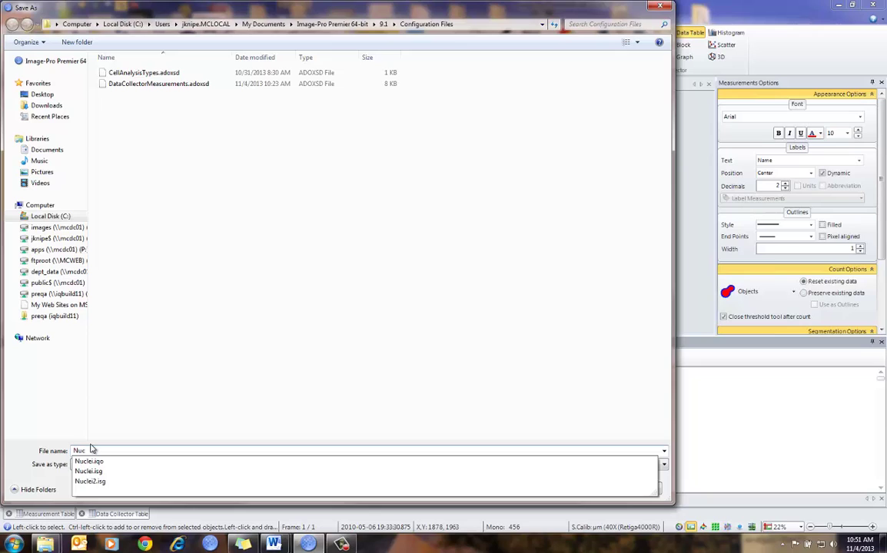
type("lei Data Collector")
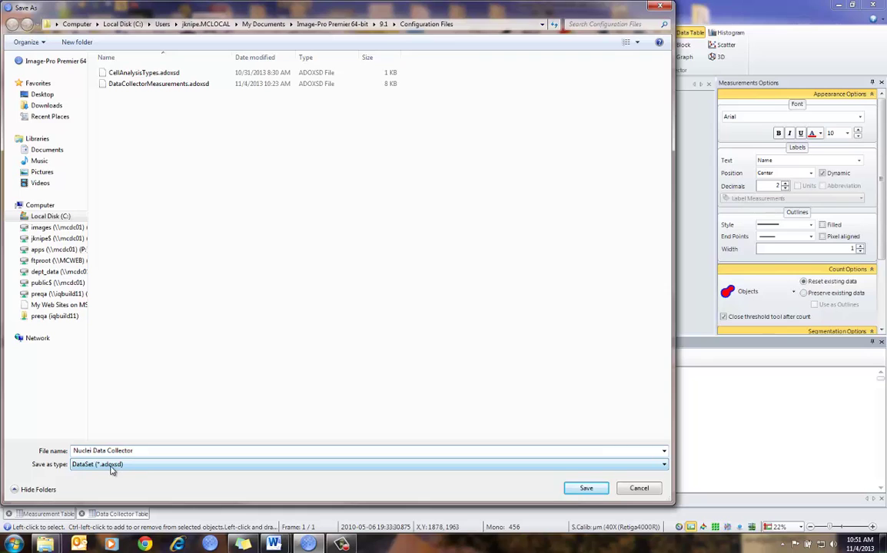
left_click(586, 488)
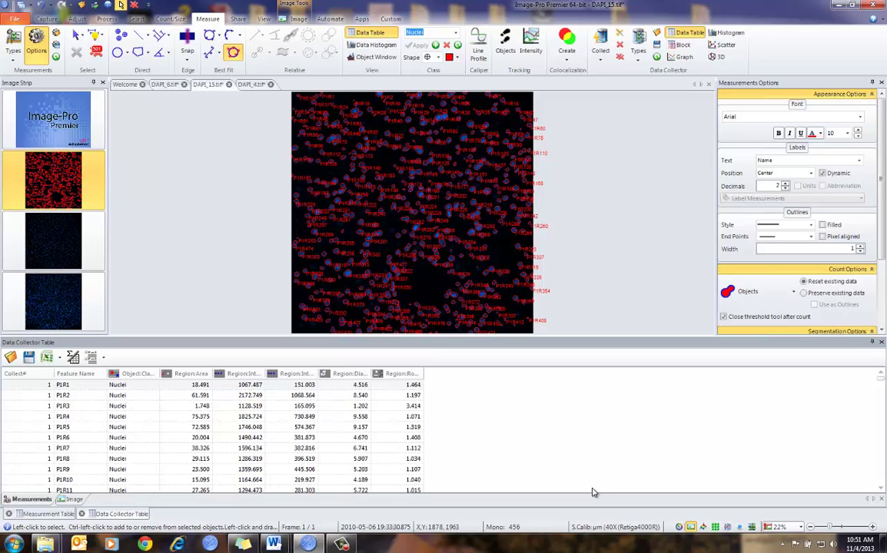
Clear the collected data, delete all measured objects from DAPI_15.tif and shrink the Measurement Table
left_click(620, 59)
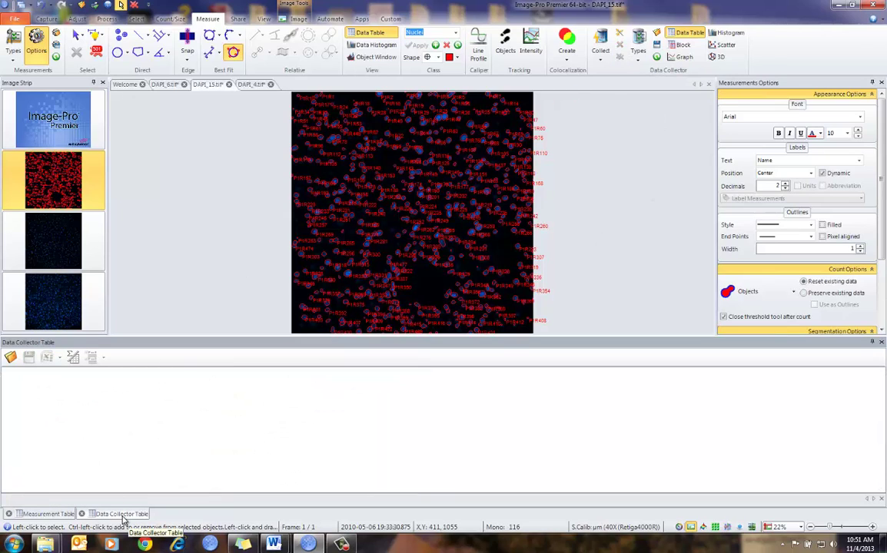
left_click(54, 514)
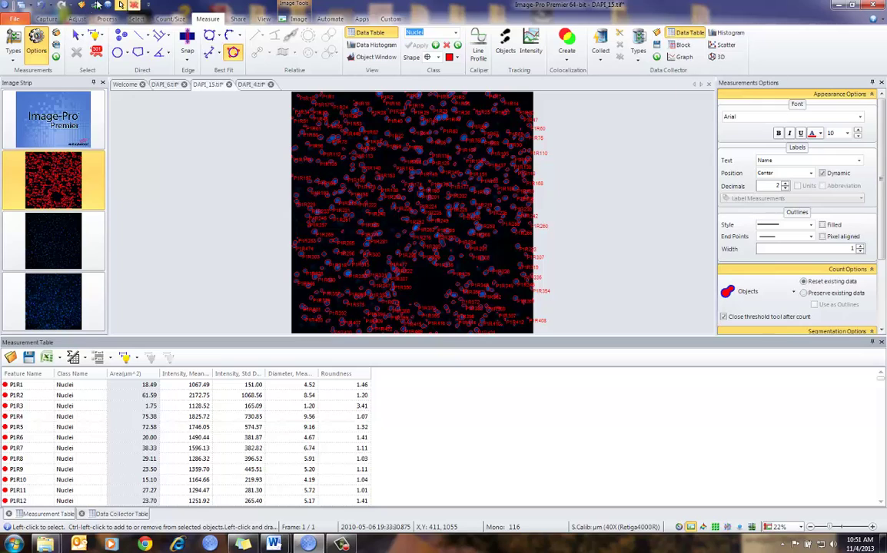
left_click(168, 19)
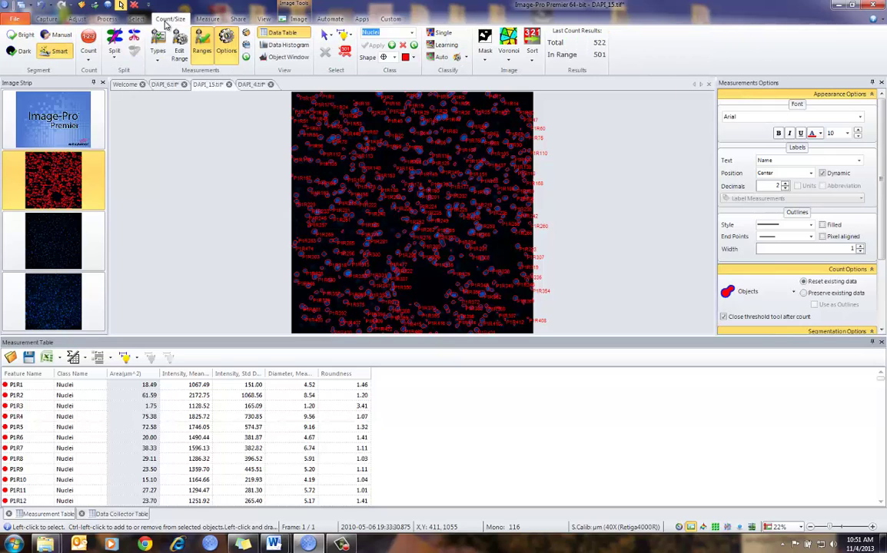
left_click(347, 56)
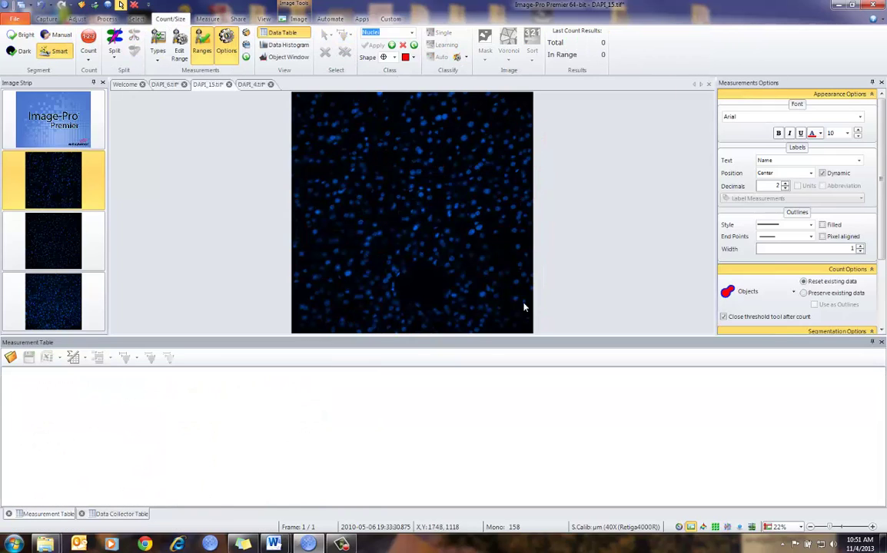
left_click_drag(519, 336, 520, 406)
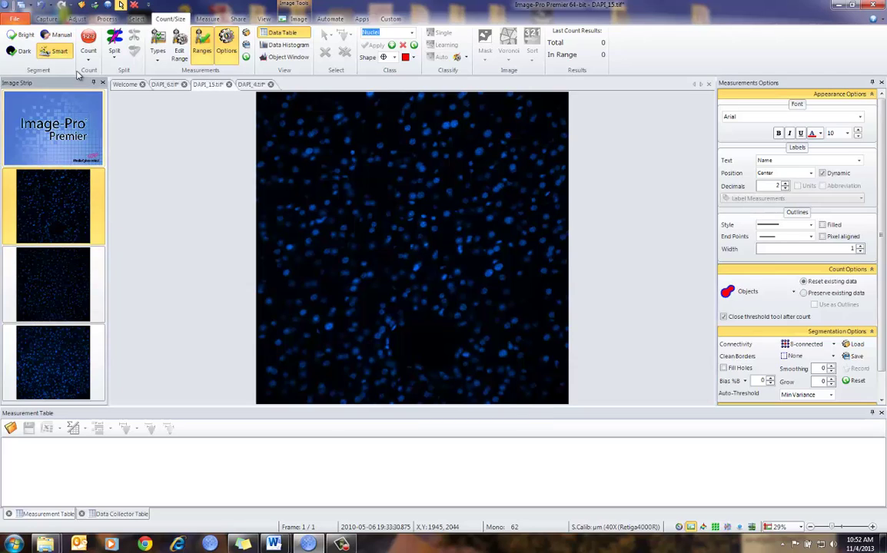
Count the nuclei in DAPI_15.tif and collect their measurements into the Data Collector Table
left_click(90, 40)
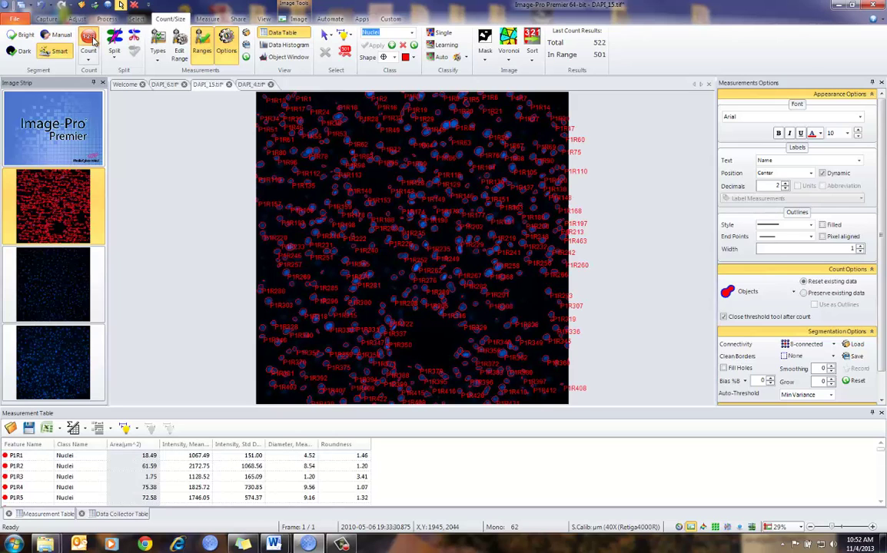
left_click(119, 514)
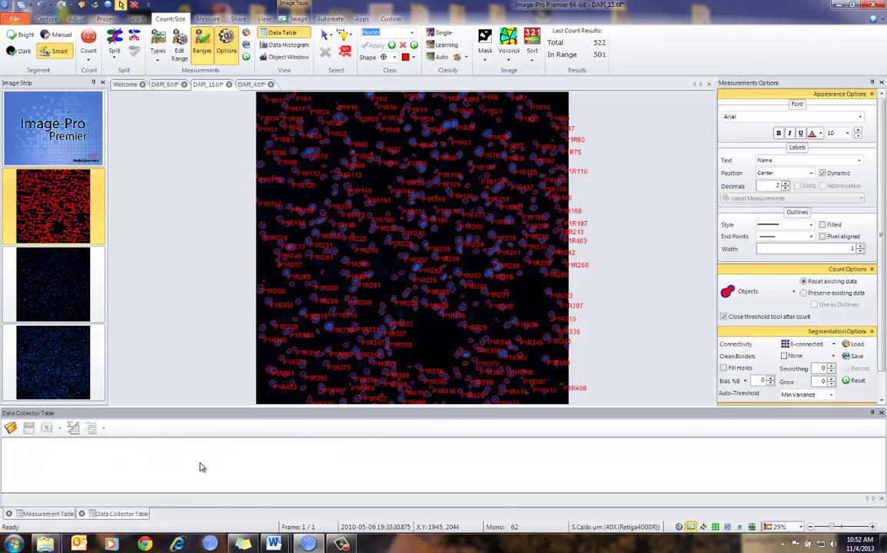
left_click(207, 19)
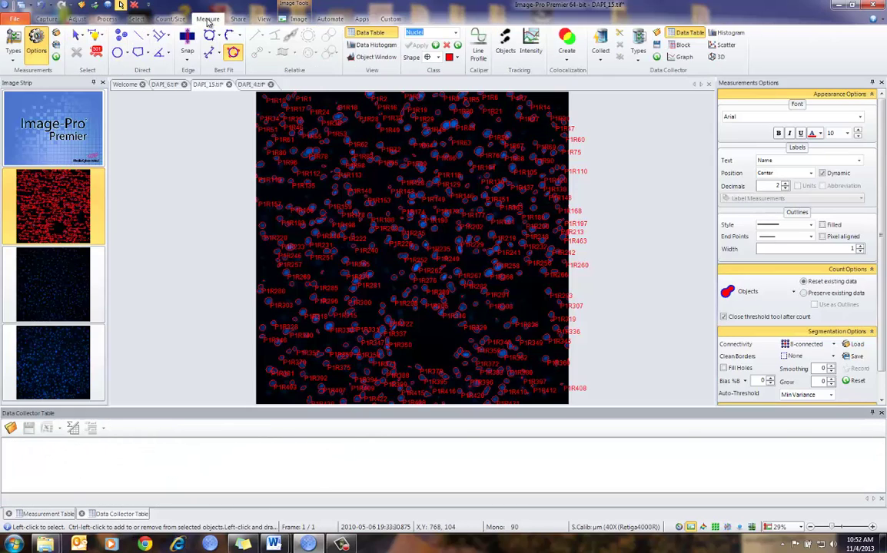
left_click(603, 39)
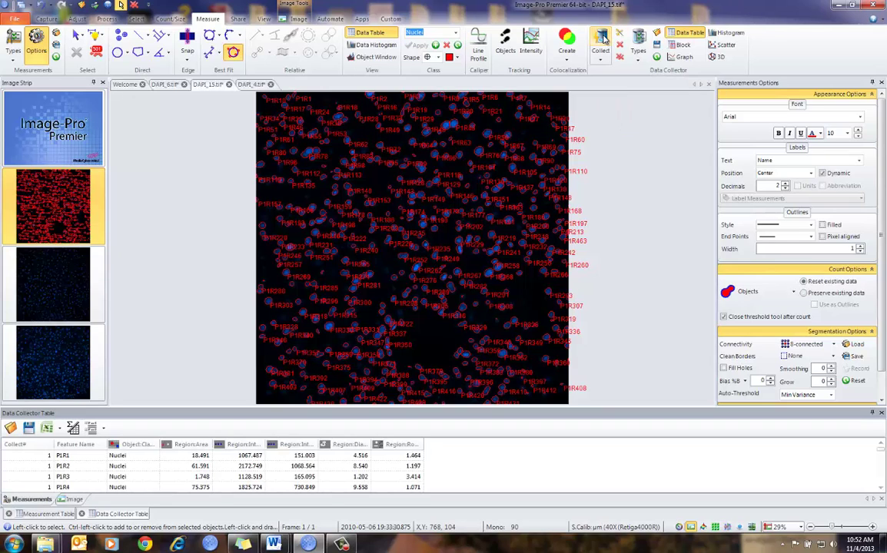
Count the nuclei in DAPI_6.tif and collect their measurements with the data collector
left_click(68, 291)
left_click(166, 19)
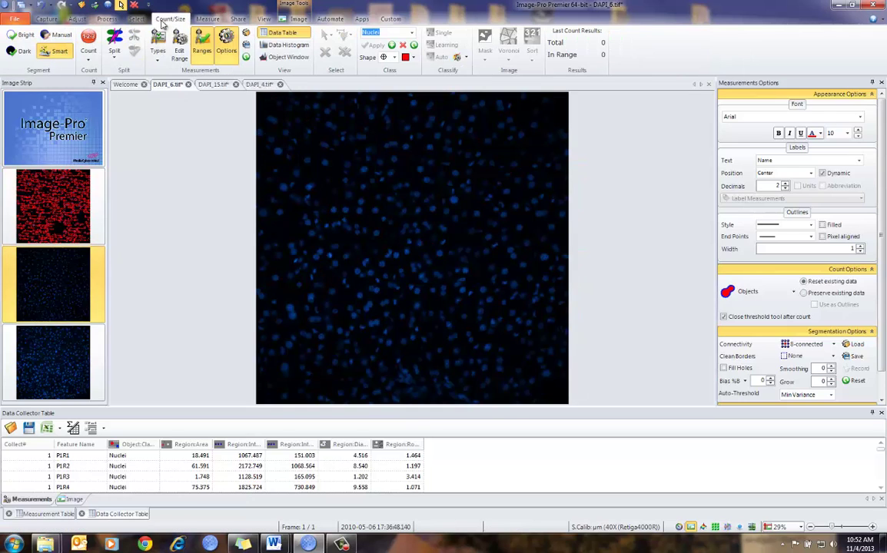
left_click(89, 39)
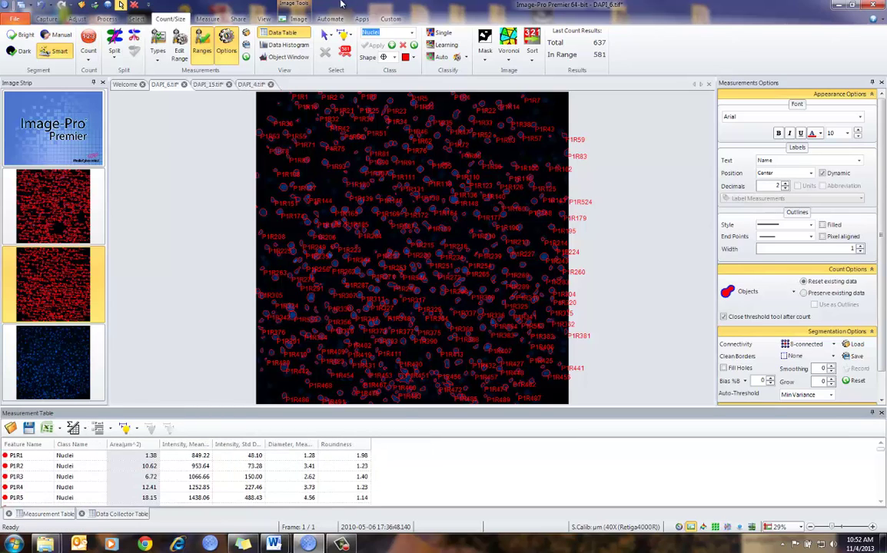
left_click(208, 20)
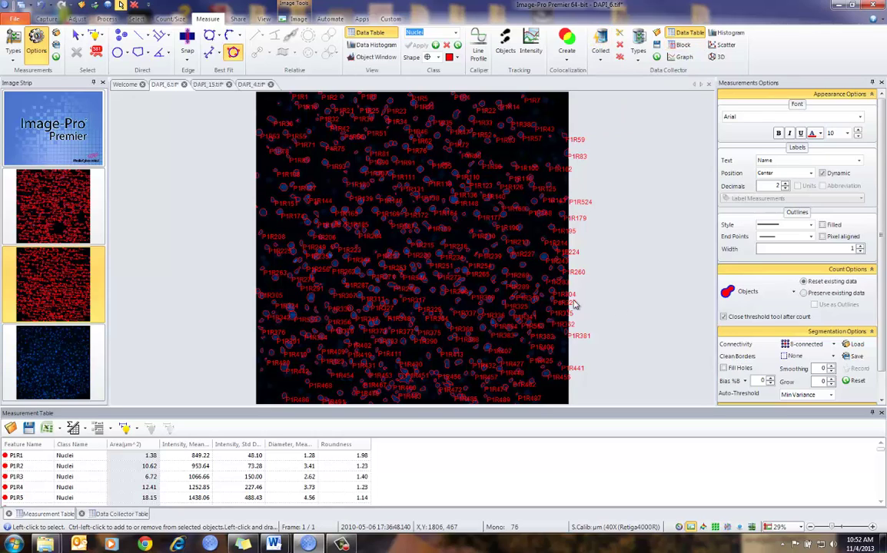
Examine the Data Collector Table through to its last rows, enlarging it to compare the Collect# values
left_click(116, 514)
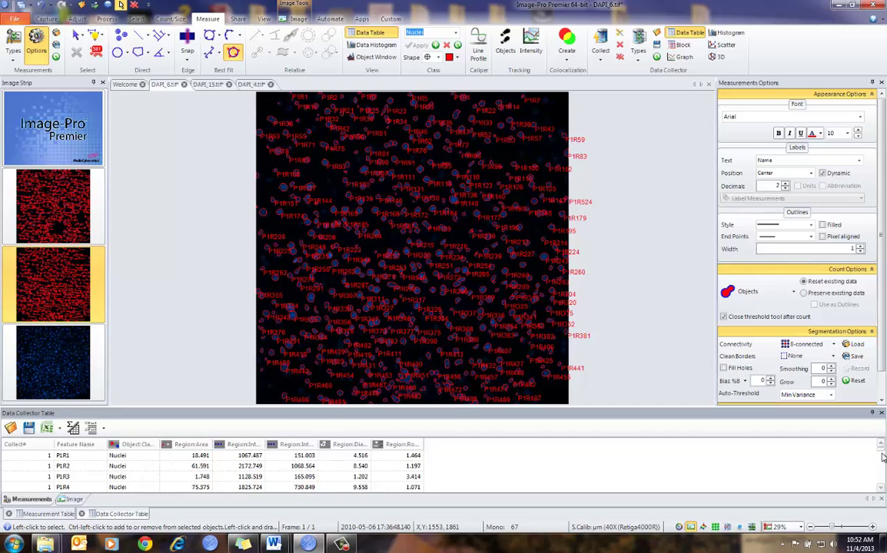
scroll(881, 475, "down", 16)
scroll(881, 475, "down", 11)
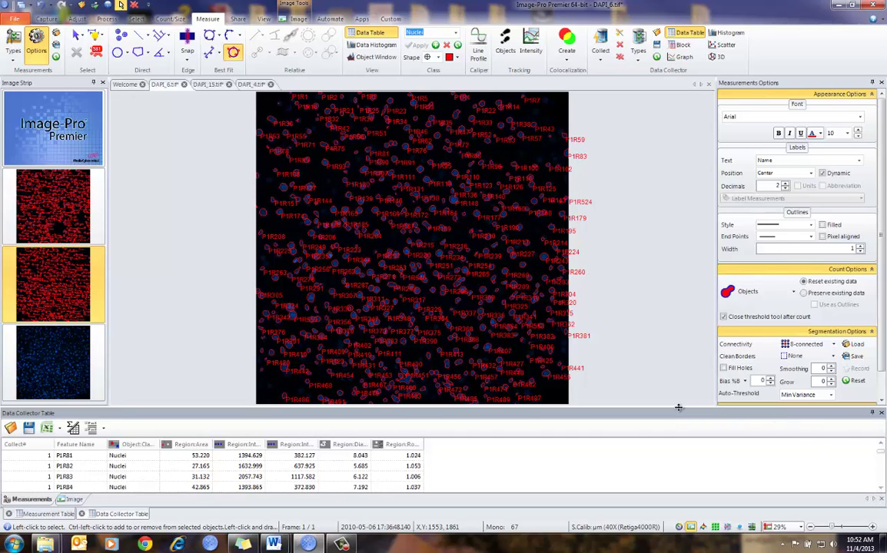
left_click_drag(677, 407, 665, 375)
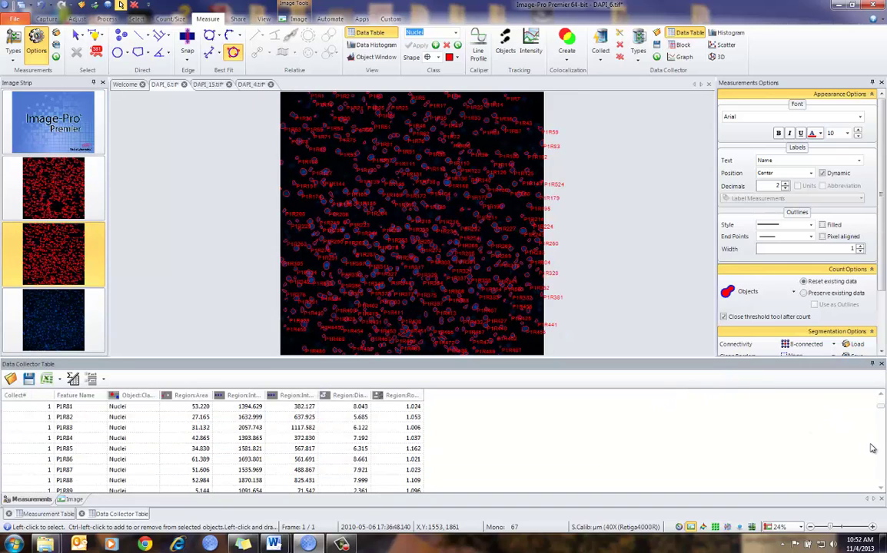
left_click_drag(881, 411, 873, 498)
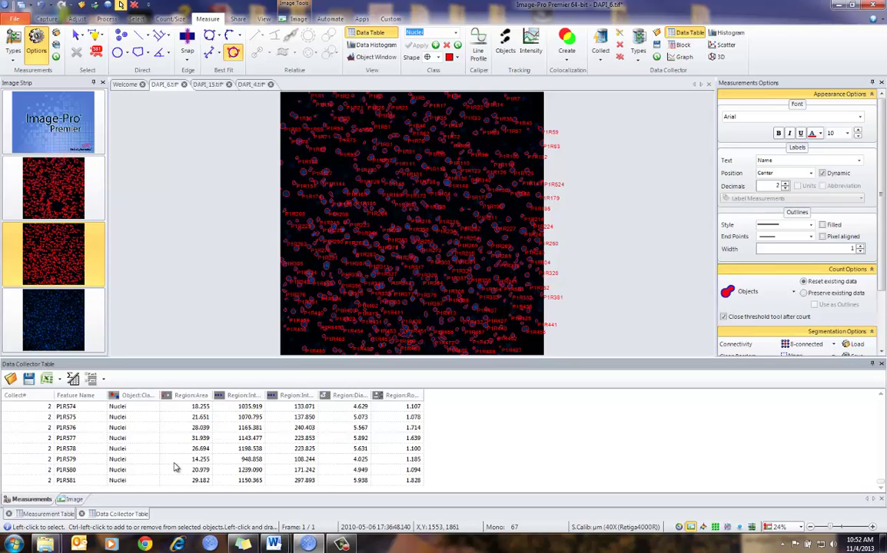
Clear the data collector's contents and delete all measured objects from DAPI_6.tif and DAPI_15.tif
left_click(619, 58)
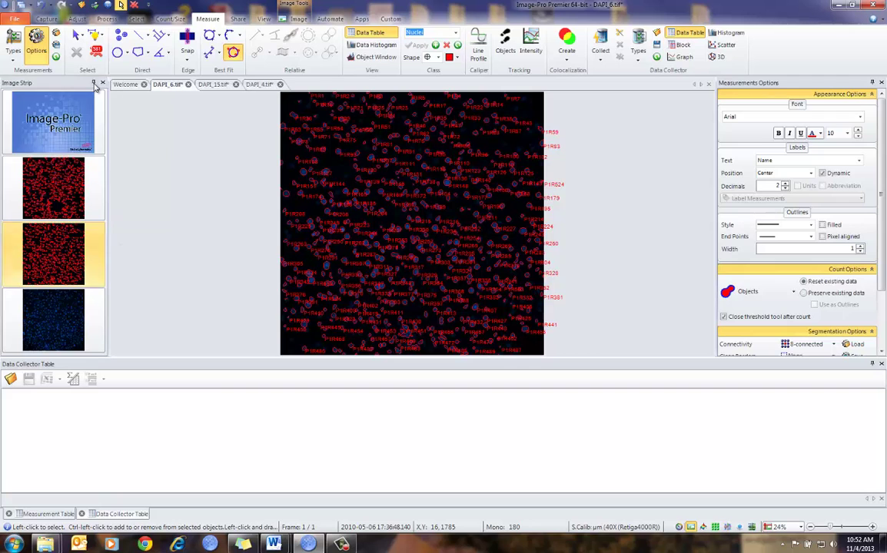
left_click(96, 51)
left_click(95, 205)
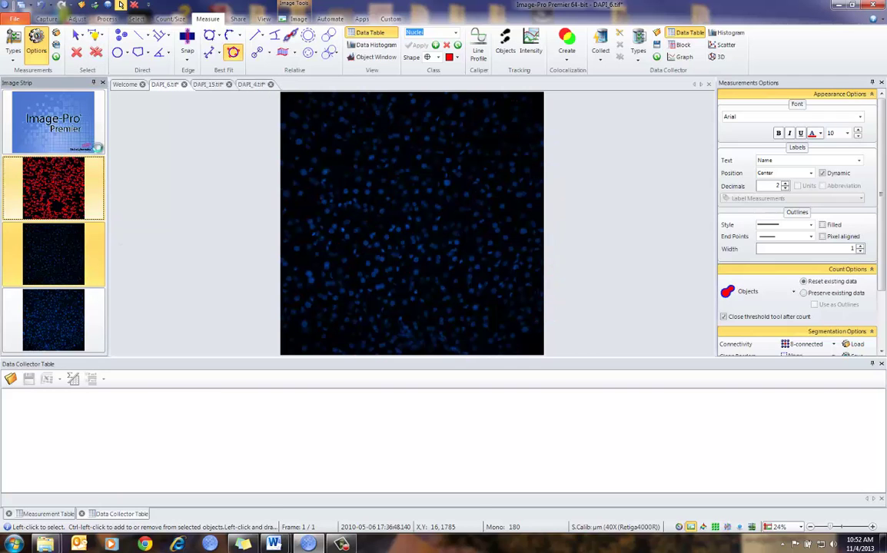
left_click(96, 52)
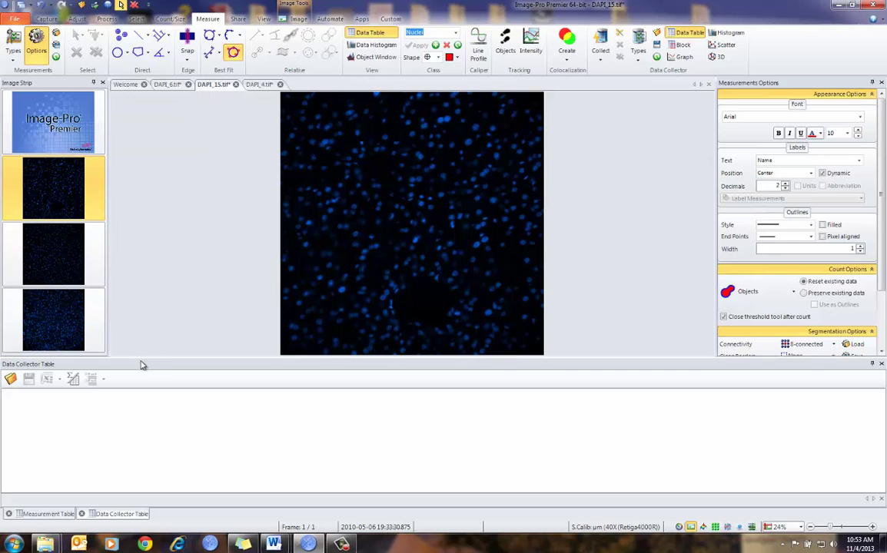
Shrink the Data Collector Table and review the Image and Measurements types selected for collection
left_click_drag(139, 386, 141, 422)
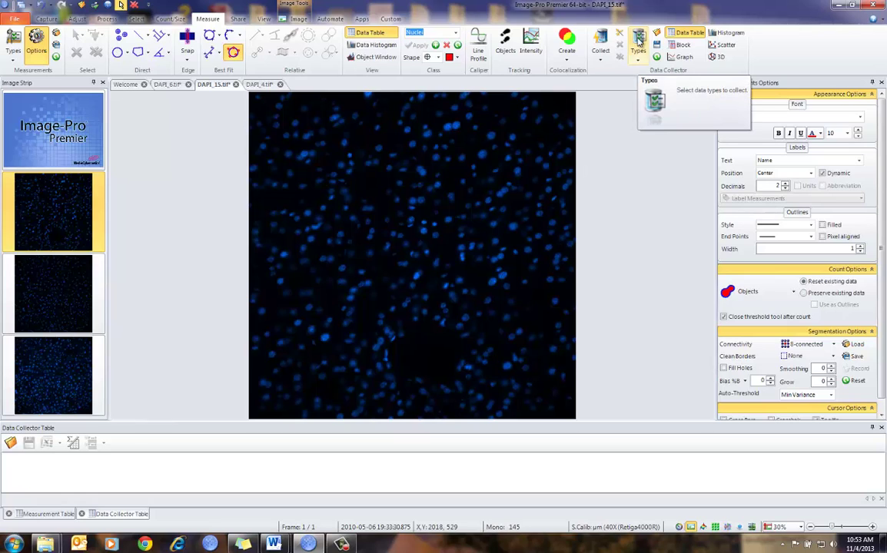
left_click(638, 41)
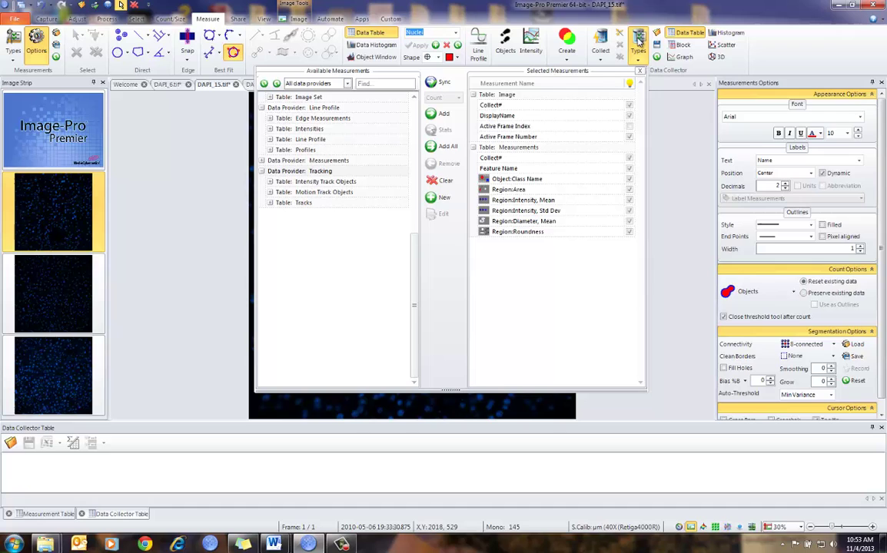
left_click(639, 73)
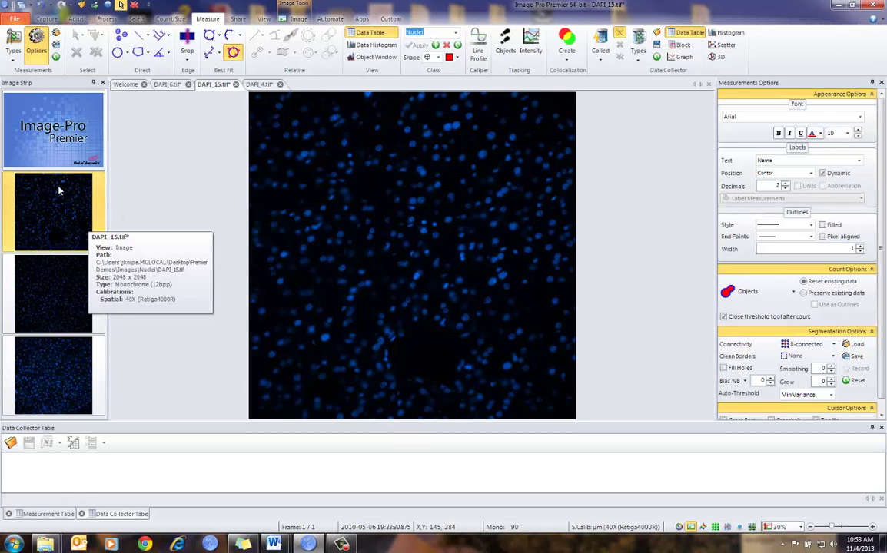
Count the nuclei in DAPI_15.tif, DAPI_6.tif and DAPI_4.tif
left_click(158, 19)
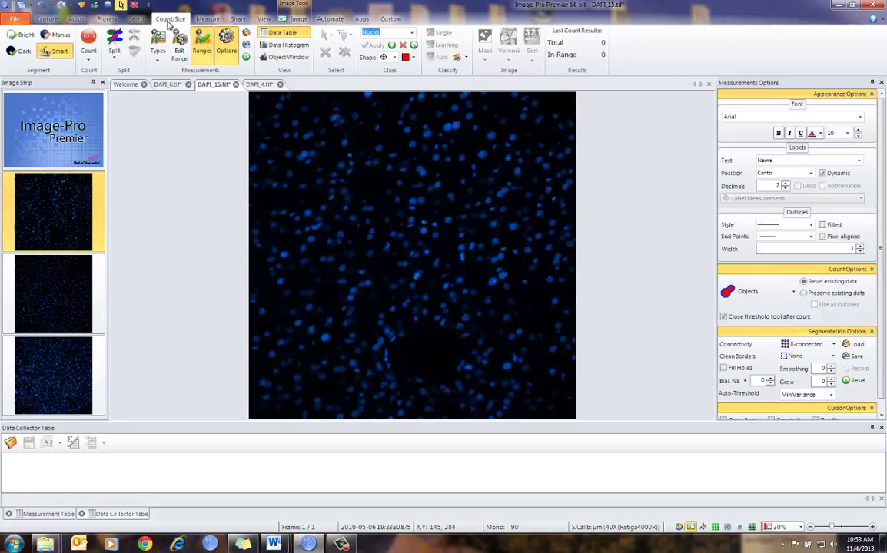
left_click(89, 43)
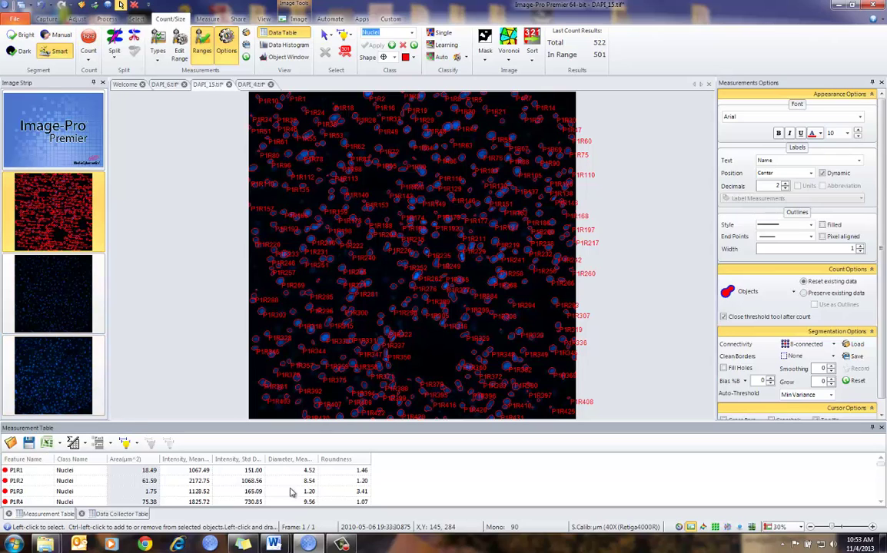
left_click(95, 312)
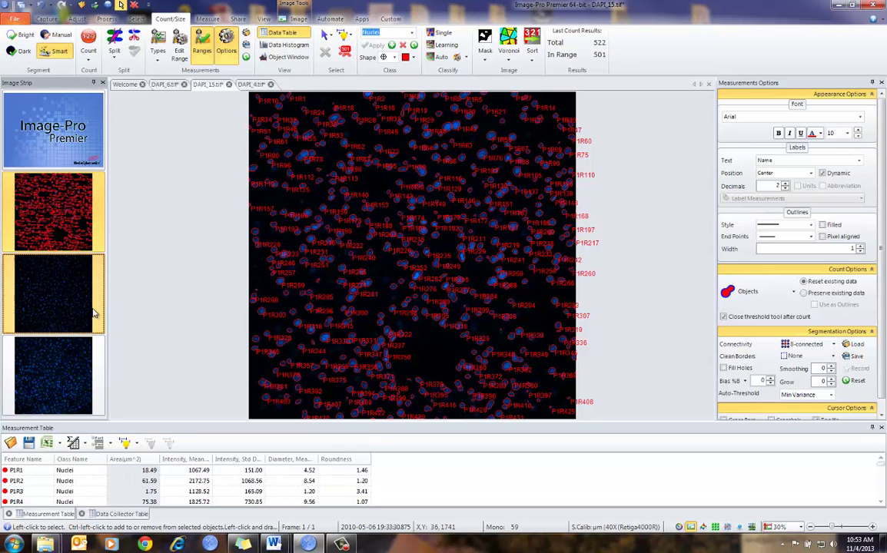
left_click(88, 38)
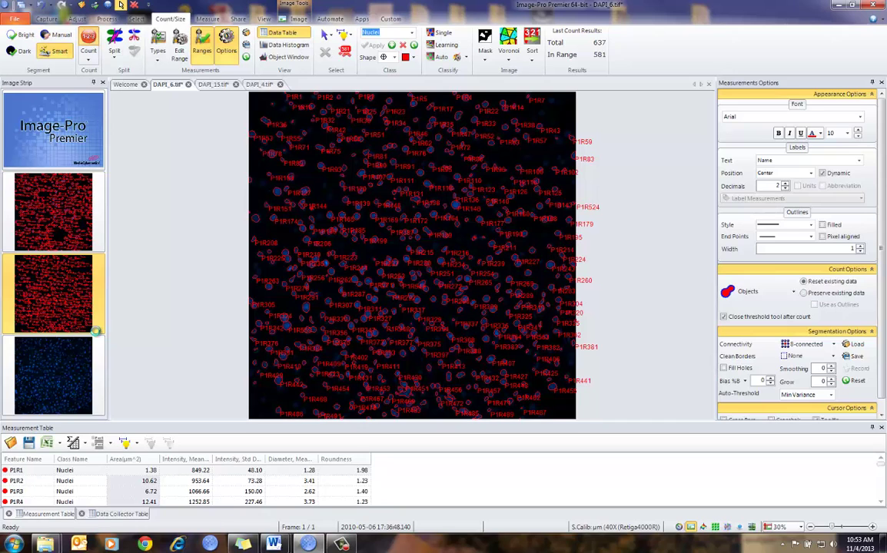
left_click(98, 388)
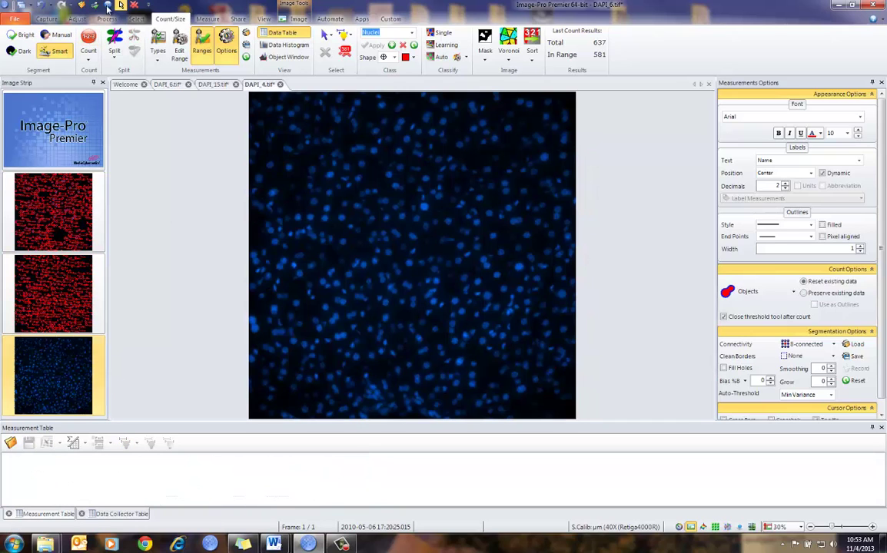
left_click(89, 44)
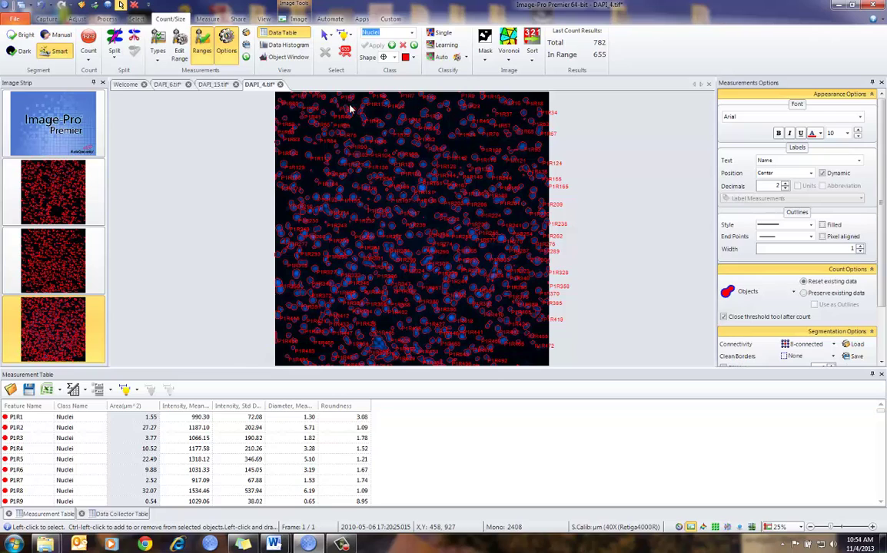
Review the Measurement Table's export destinations and the Excel export options, leaving the options unchanged
left_click(199, 21)
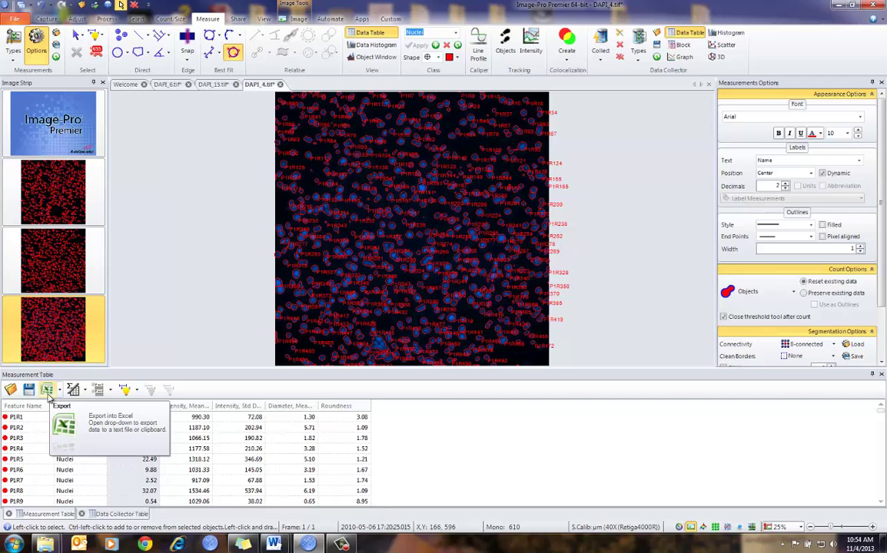
left_click(60, 392)
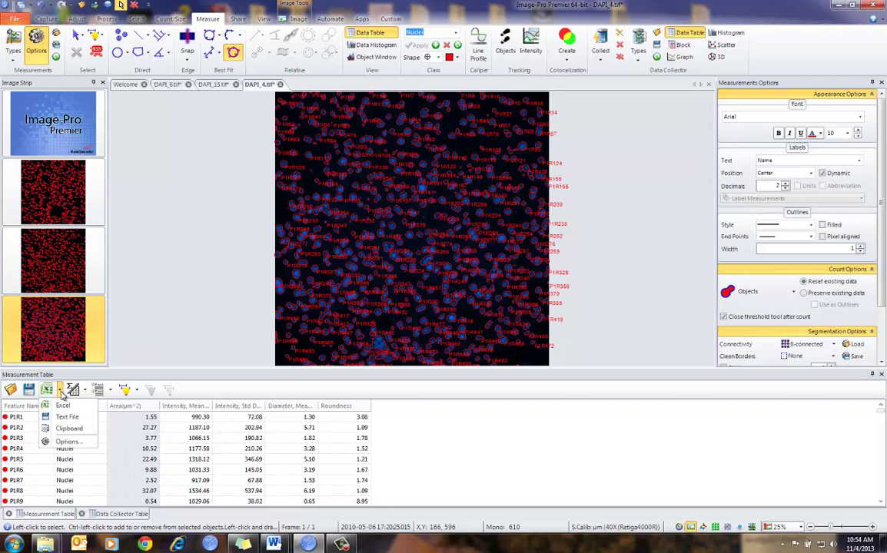
left_click(68, 442)
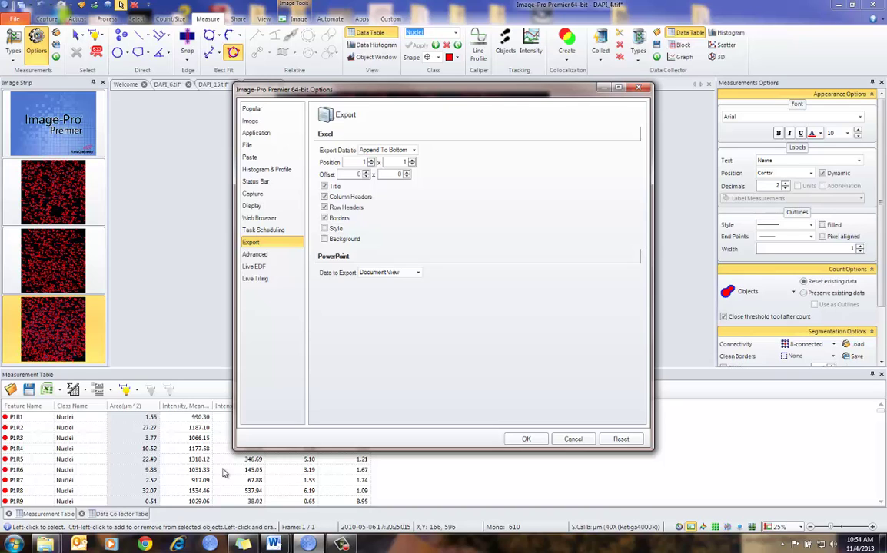
left_click(573, 439)
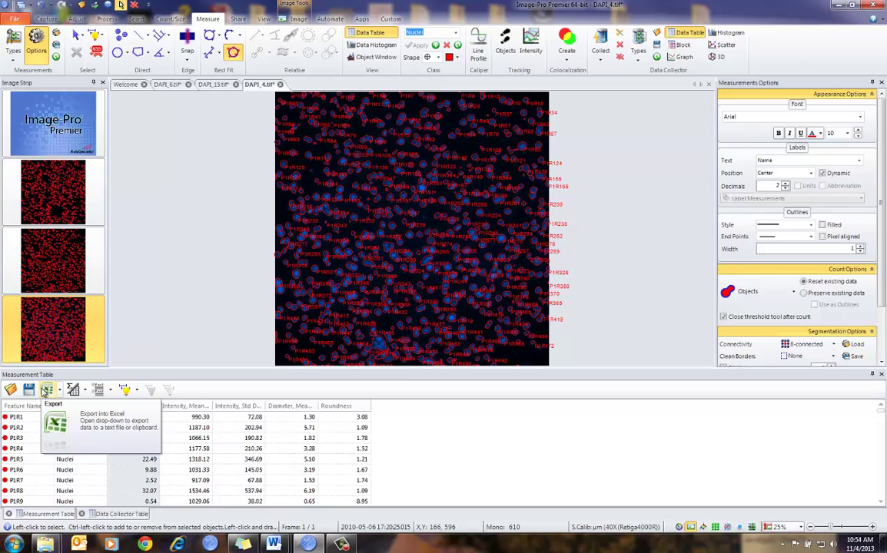
Review the Measurement Table's grouping and Totals choices, and display the statistics below the measurements
left_click(109, 390)
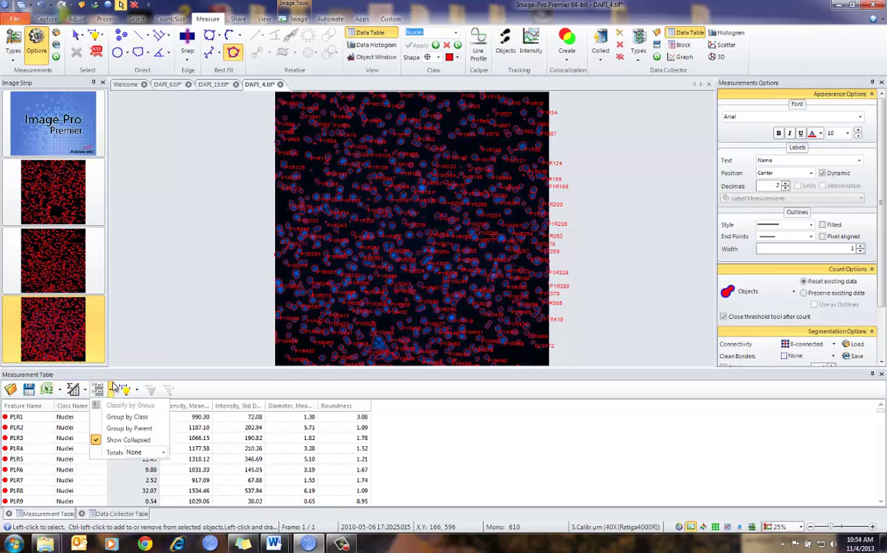
left_click(163, 453)
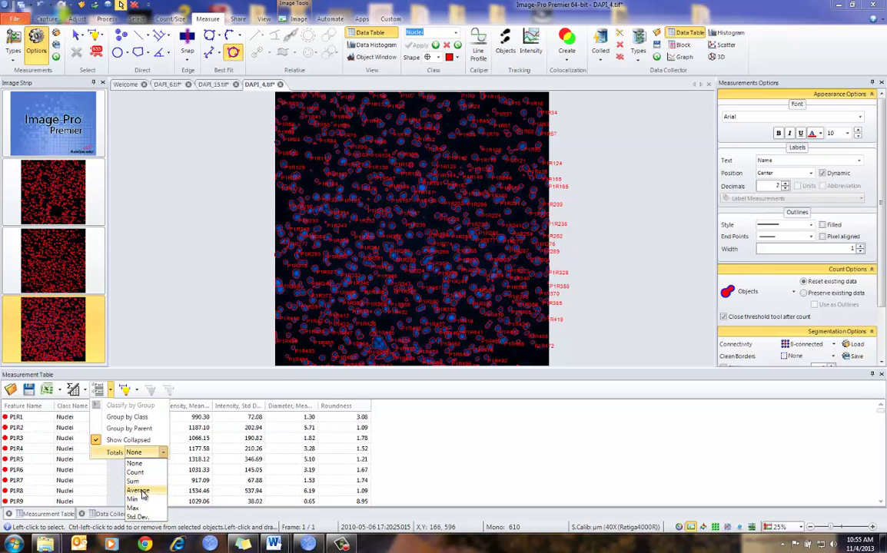
key("Escape")
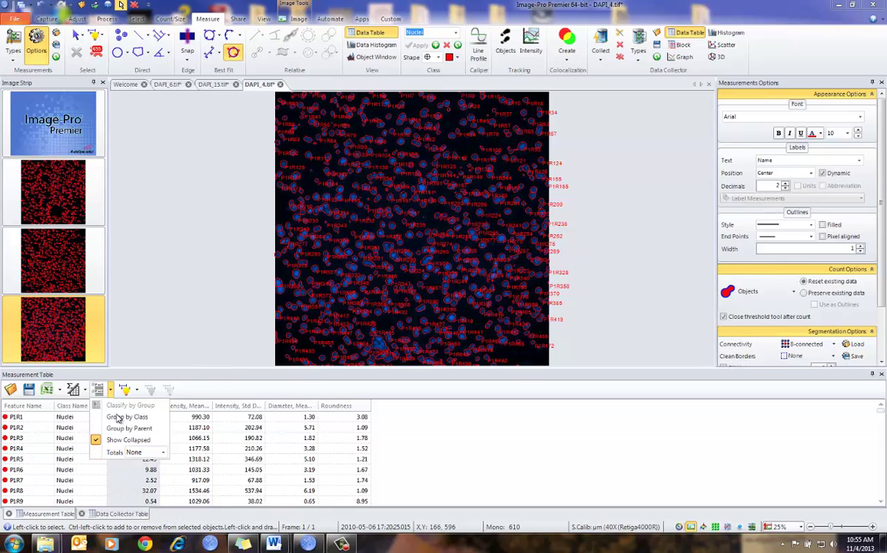
left_click(72, 391)
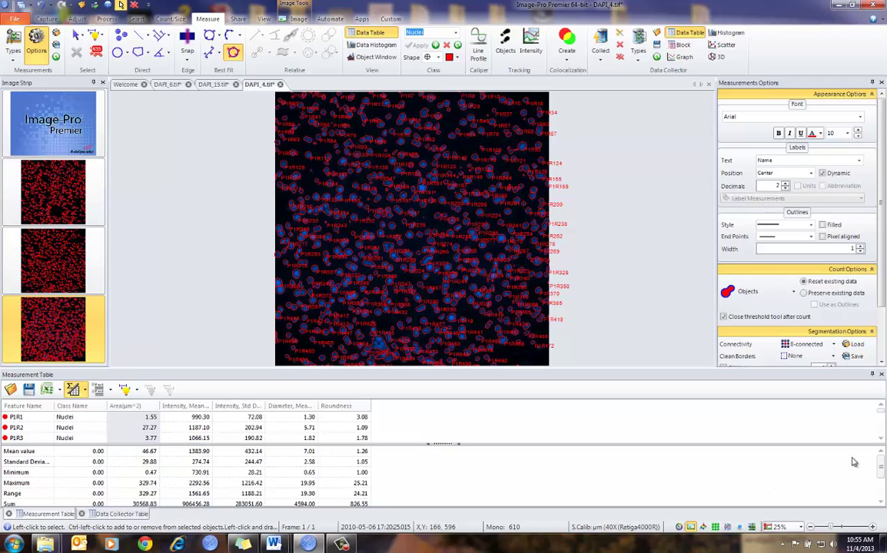
mouse_move(880, 470)
left_mouse_down()
mouse_move(880, 495)
mouse_move(884, 469)
left_mouse_up()
Browse the Measurement Stats types available to the data collector and clear all of its selected measurements
left_click(638, 38)
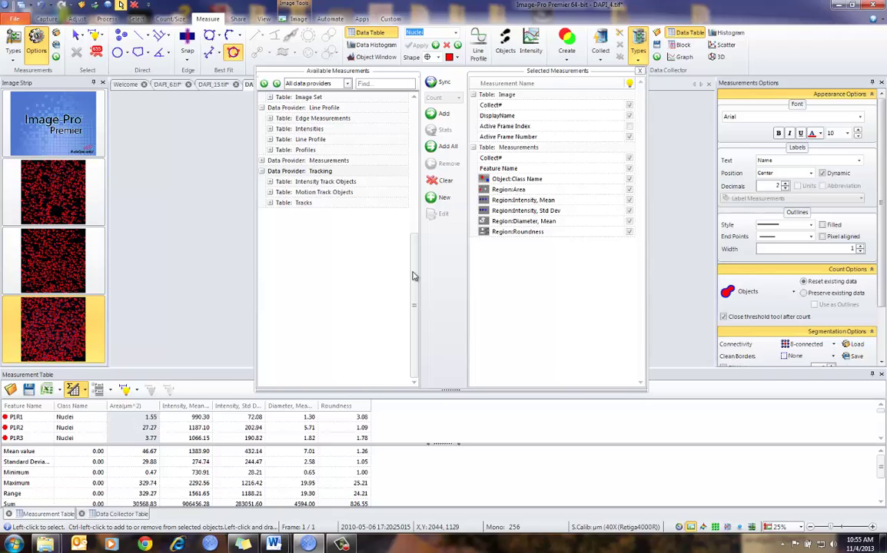
left_click(261, 160)
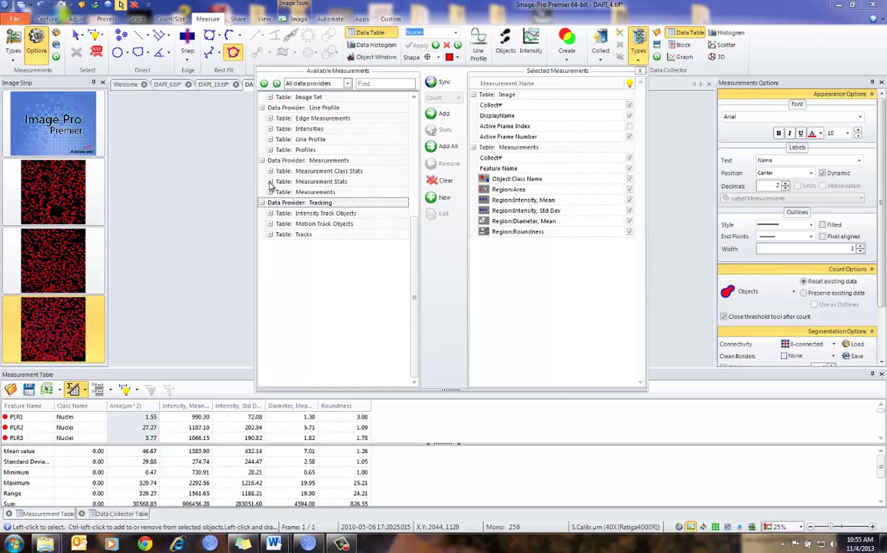
left_click(269, 182)
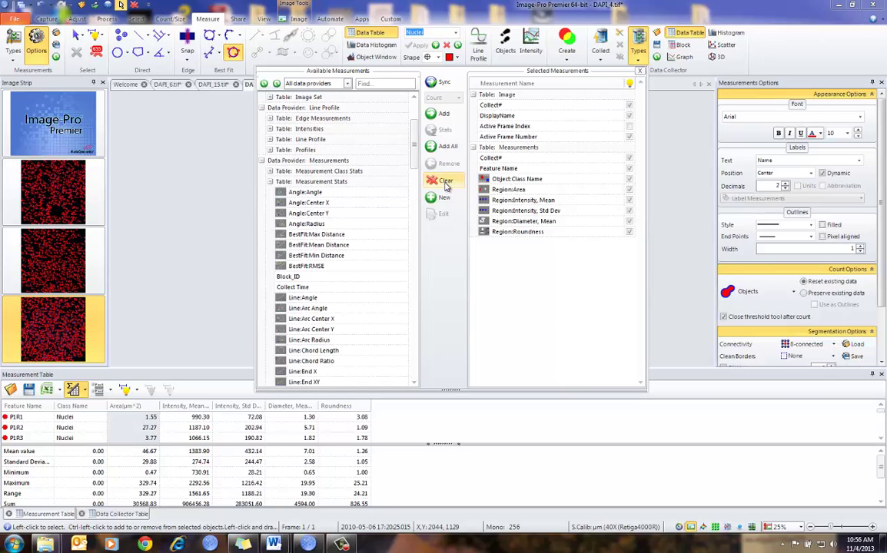
scroll(417, 199, "down", 7)
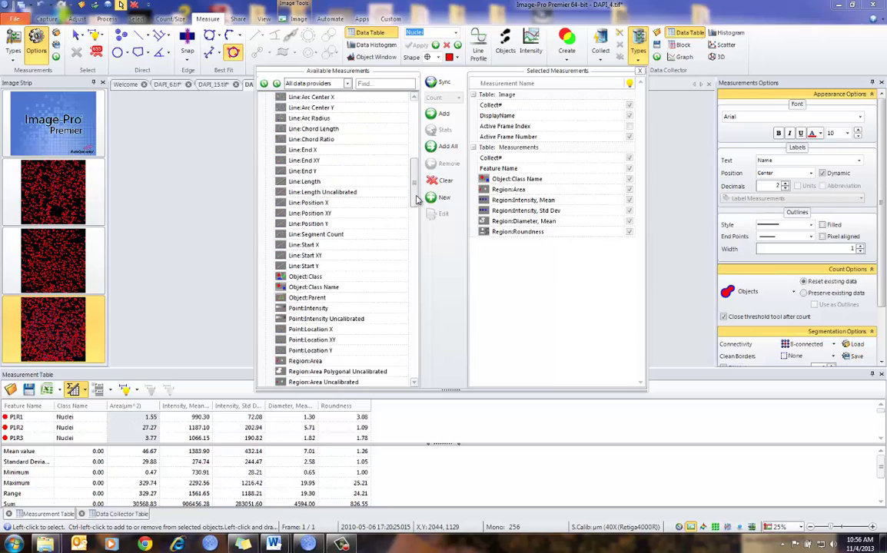
scroll(417, 199, "down", 1)
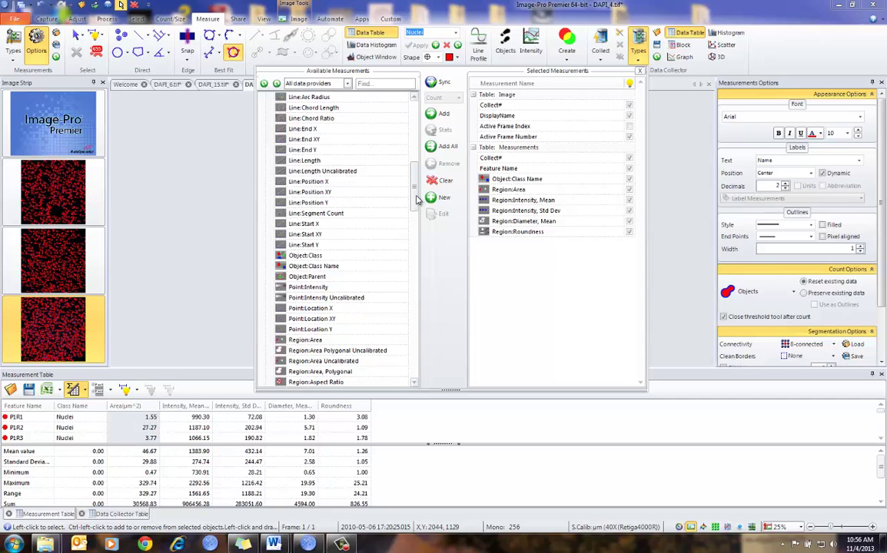
left_click_drag(417, 200, 415, 231)
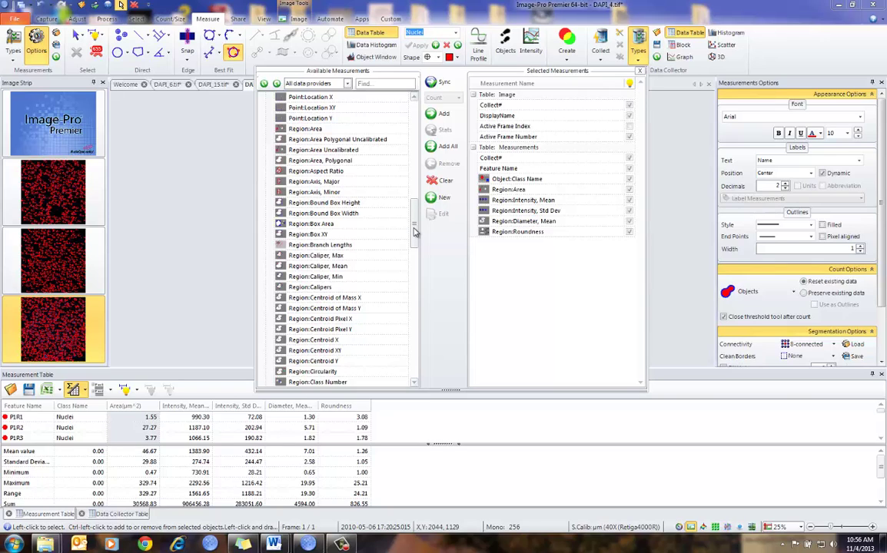
left_click(446, 182)
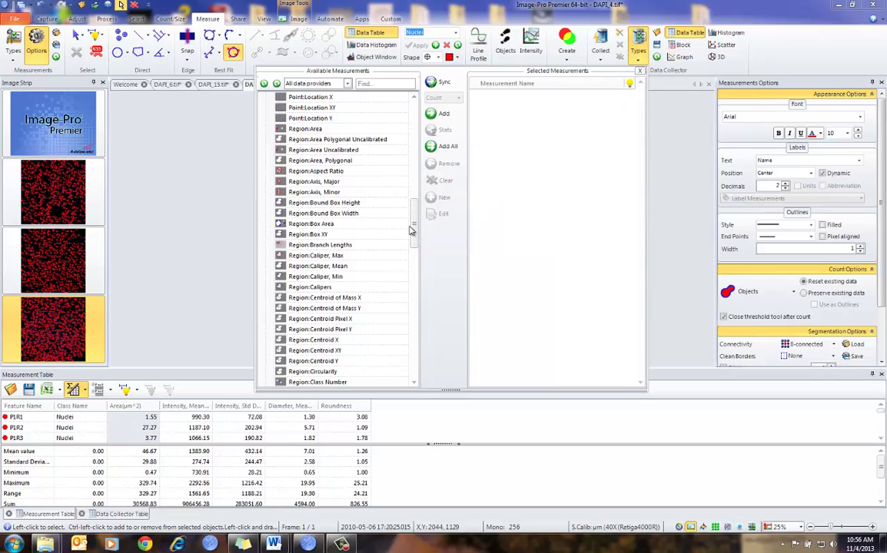
Add the Mean of Region:Area from the Measurement Stats table to the data collector's selected measurements
left_click_drag(413, 223, 413, 160)
scroll(326, 166, "up", 3)
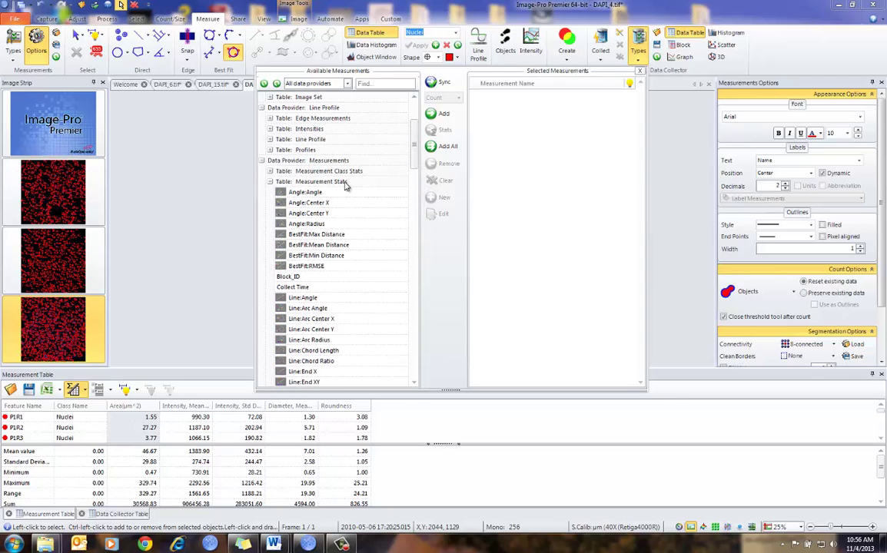
left_click_drag(413, 157, 412, 215)
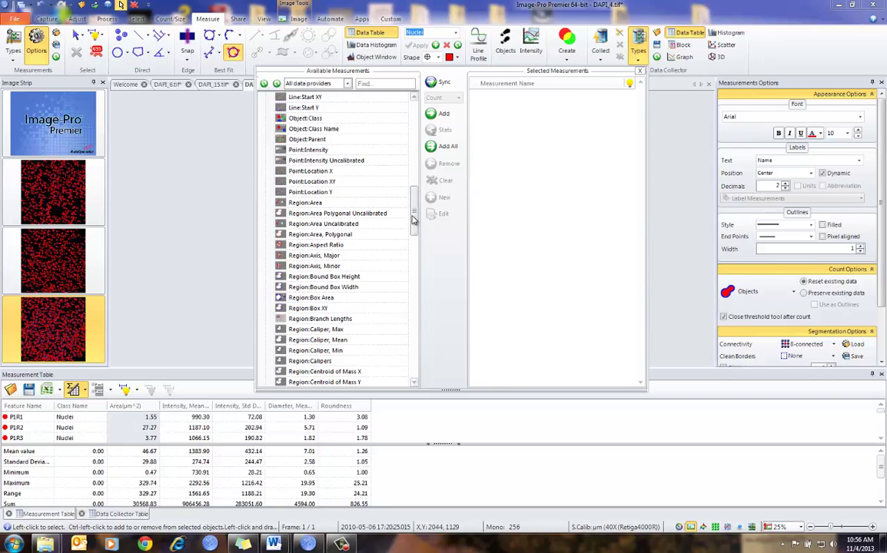
left_click(283, 204)
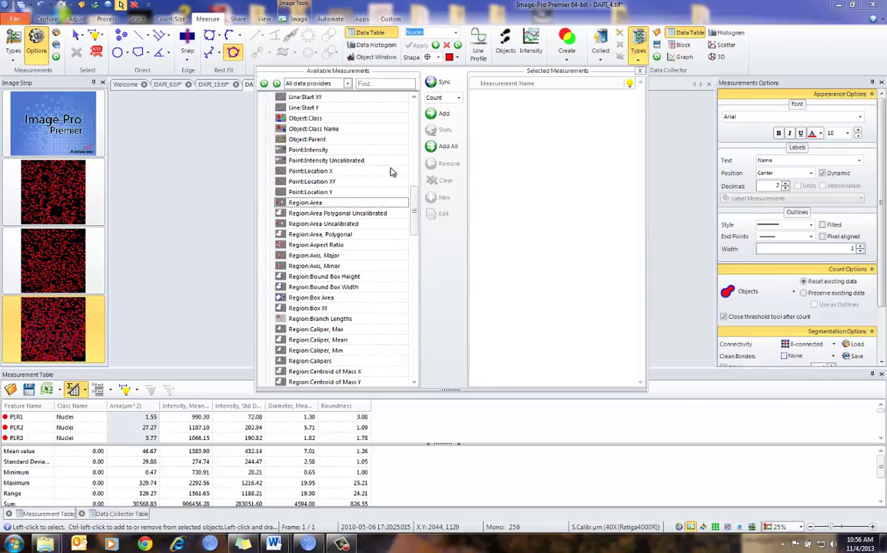
left_click(459, 98)
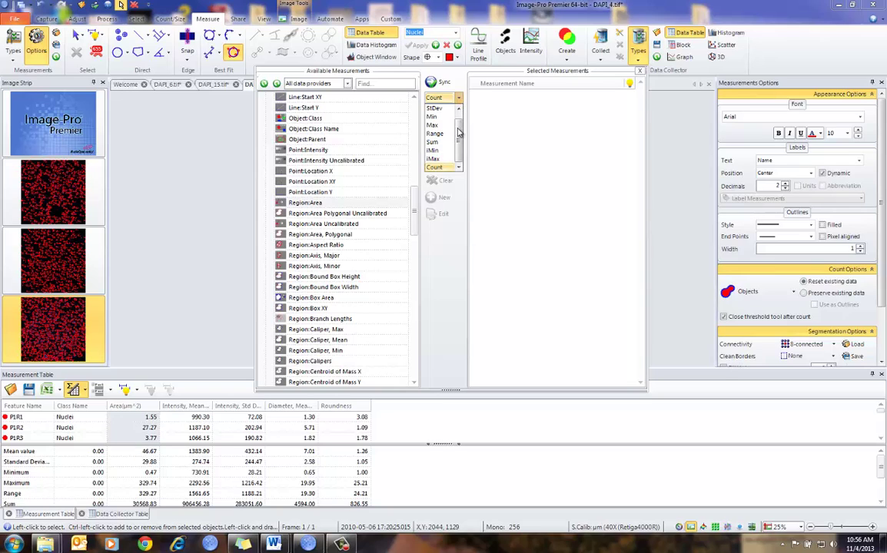
left_click_drag(459, 138, 459, 125)
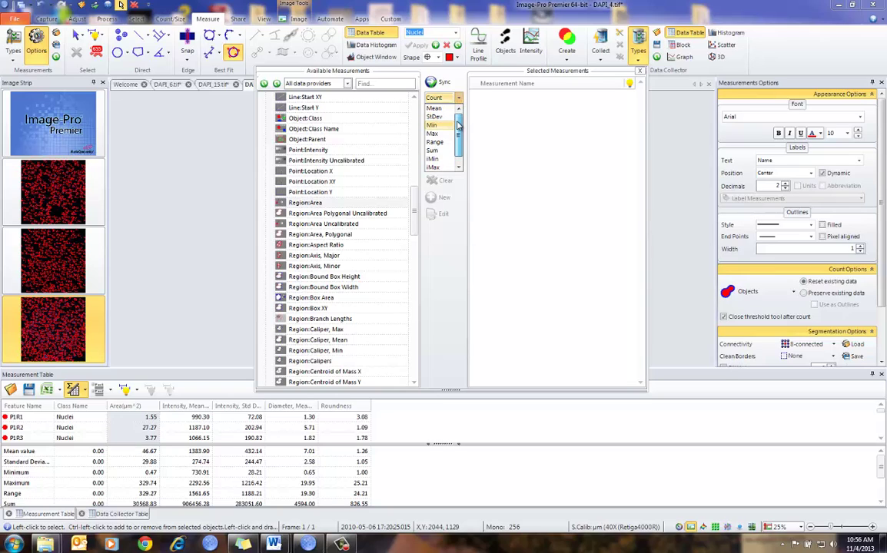
left_click(434, 109)
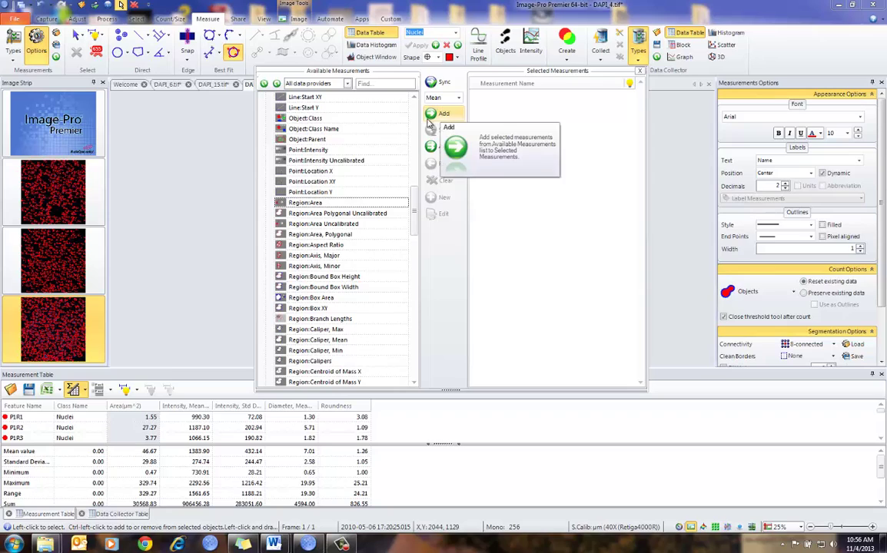
left_click(442, 115)
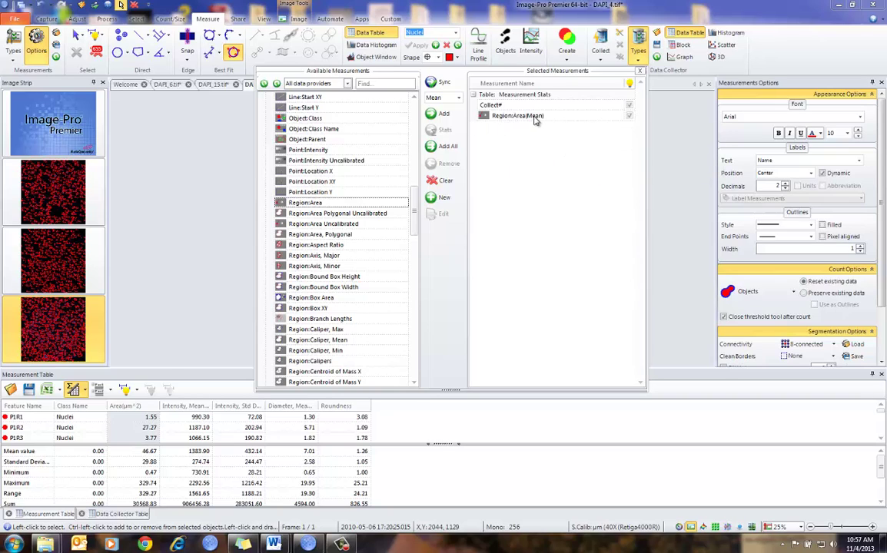
Add the Count of Region:Area to the data collector's selected measurements
left_click(459, 98)
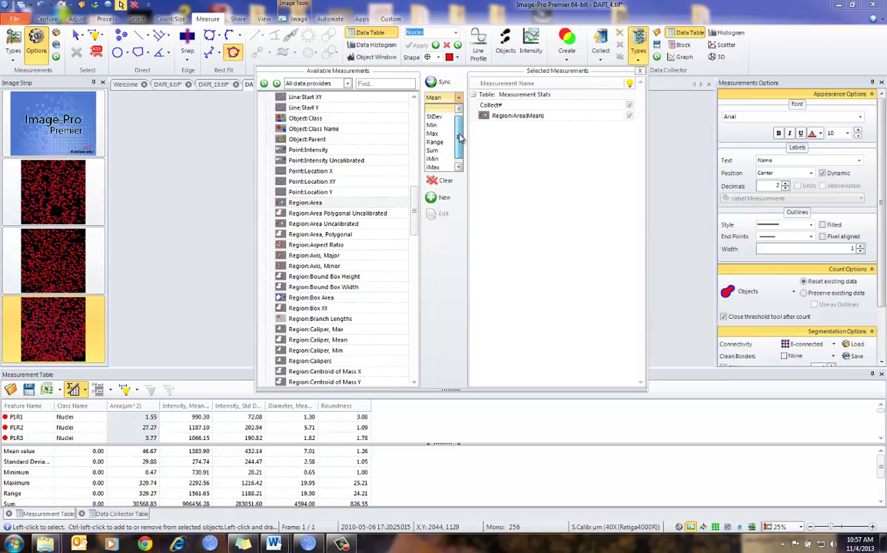
scroll(446, 146, "down", 1)
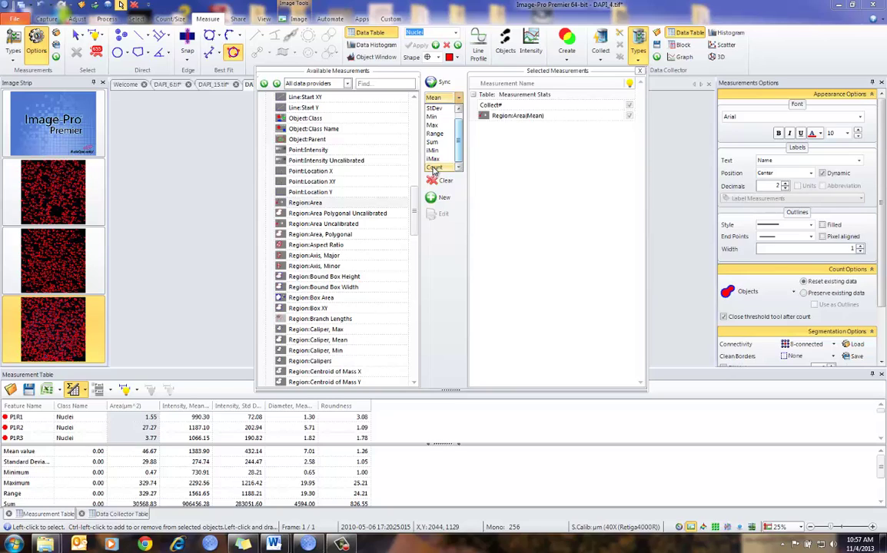
left_click(434, 168)
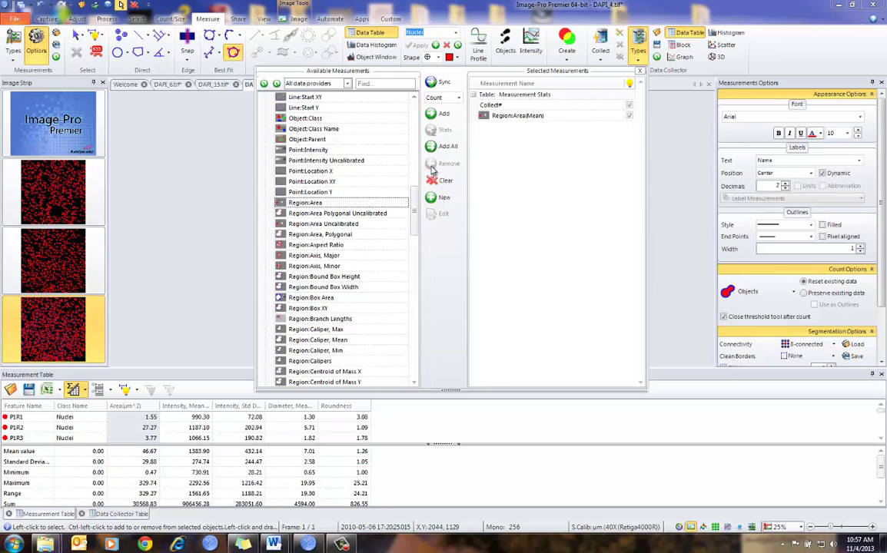
left_click(441, 115)
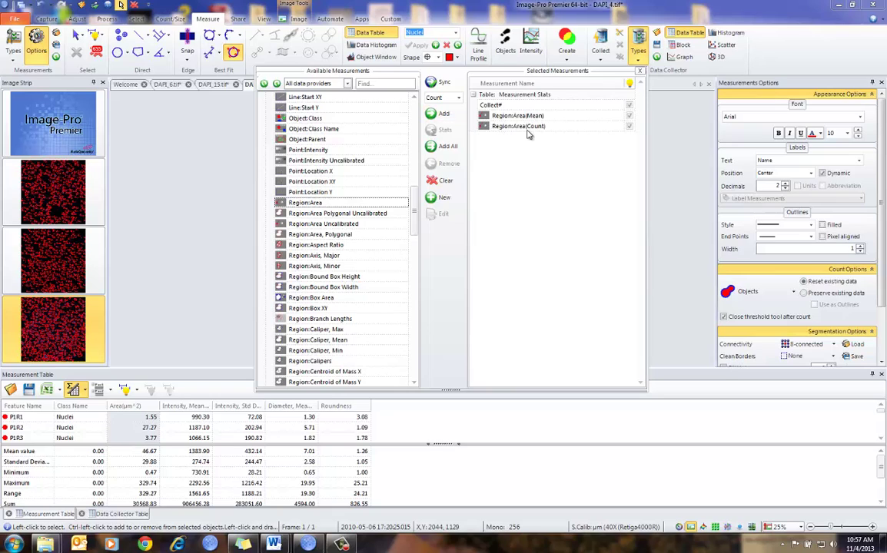
mouse_move(540, 132)
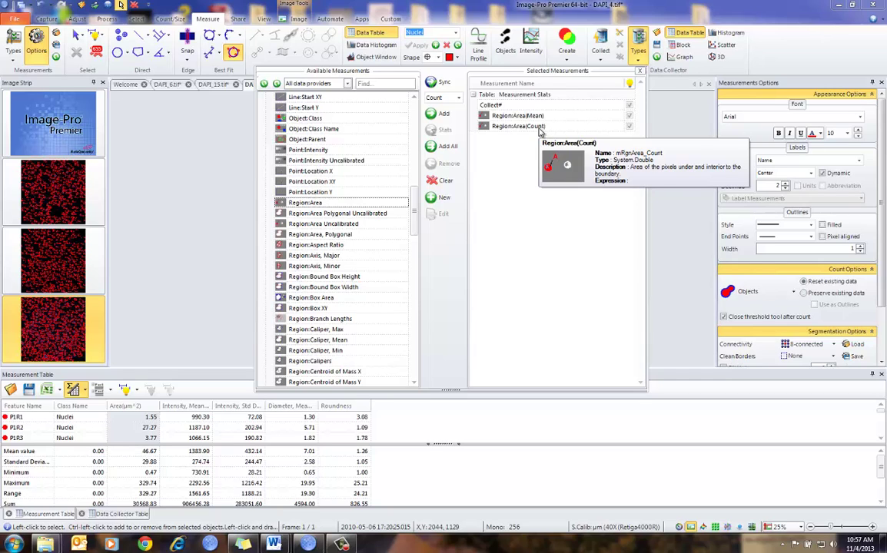
Add the StDev of Region:Intensity, Mean to the data collector's selected measurements and close the measurement types list
scroll(413, 230, "down", 1)
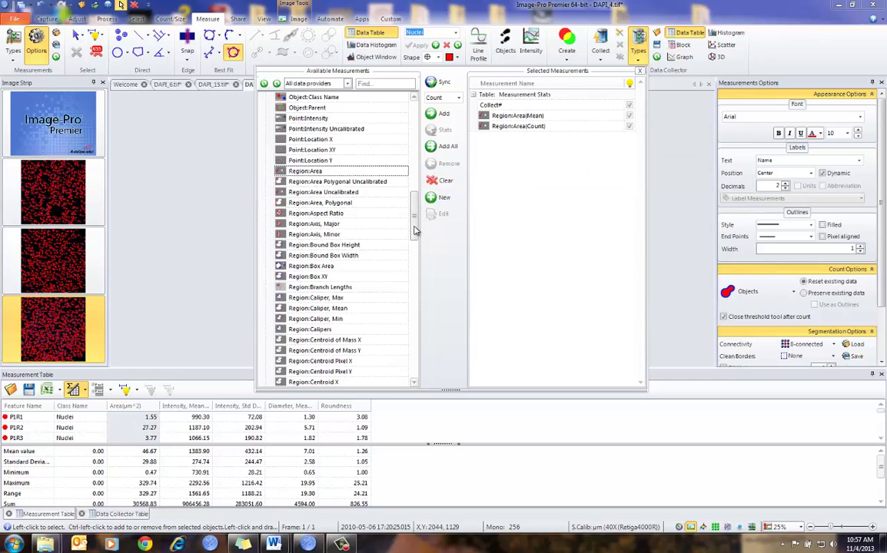
left_click_drag(414, 231, 407, 311)
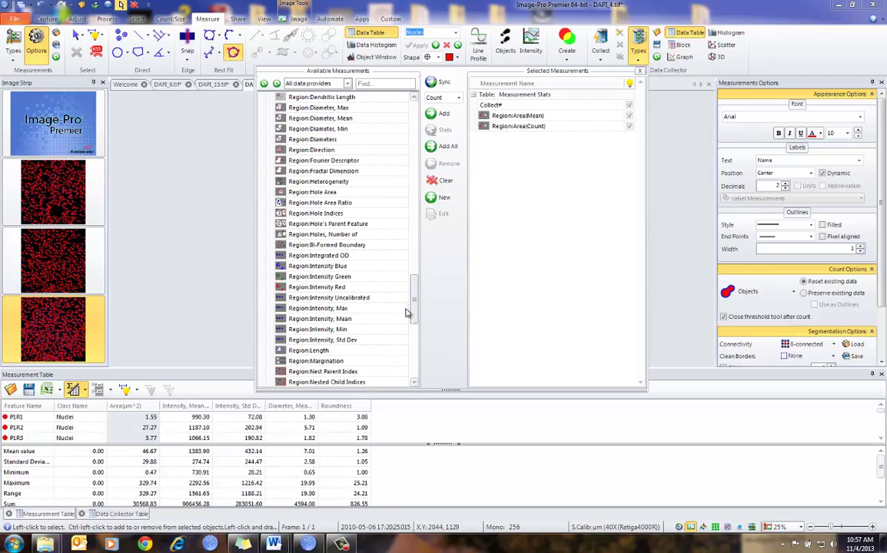
scroll(369, 283, "down", 2)
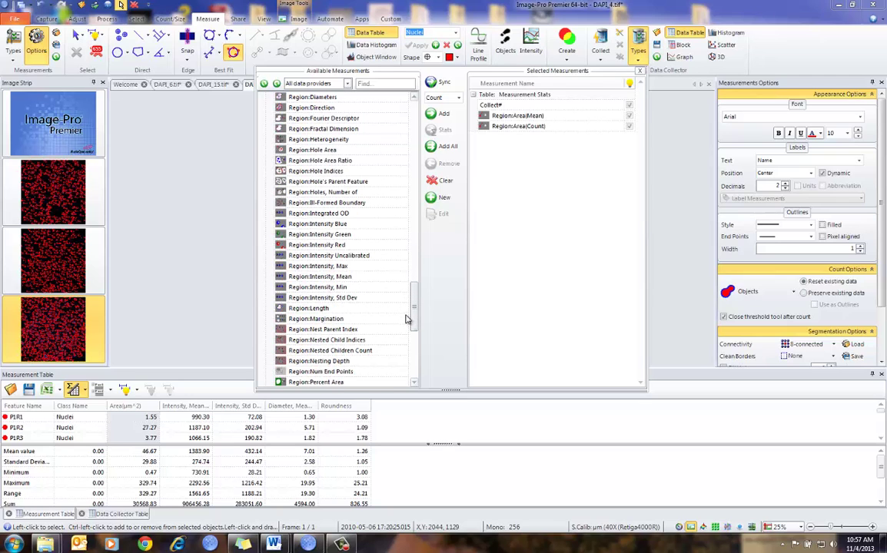
left_click(322, 277)
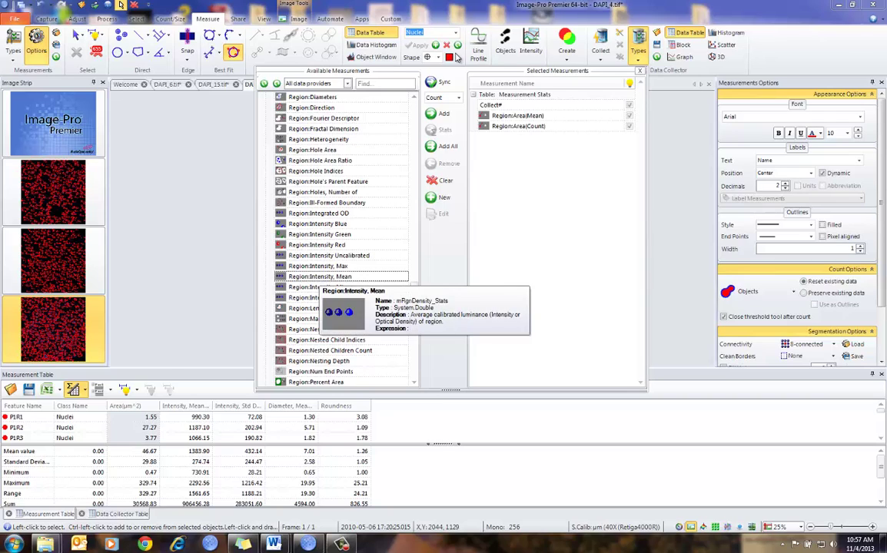
left_click(458, 100)
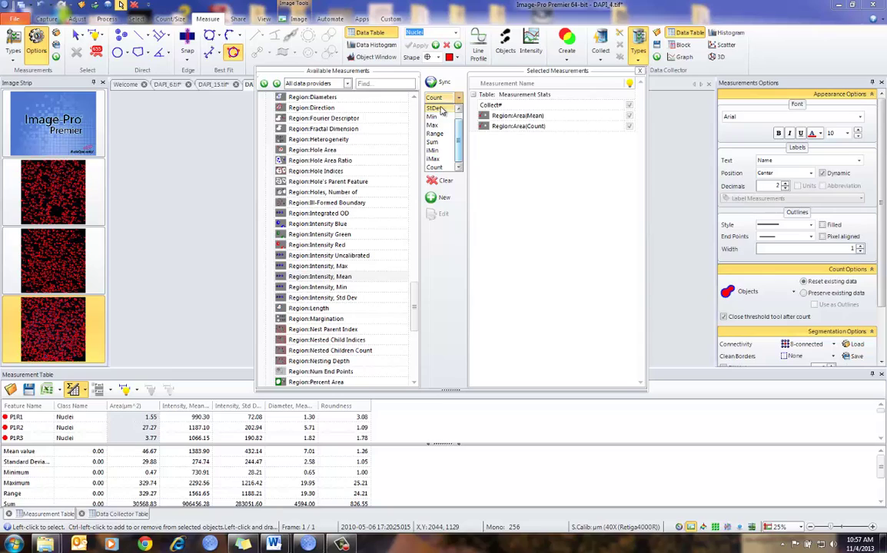
left_click(435, 109)
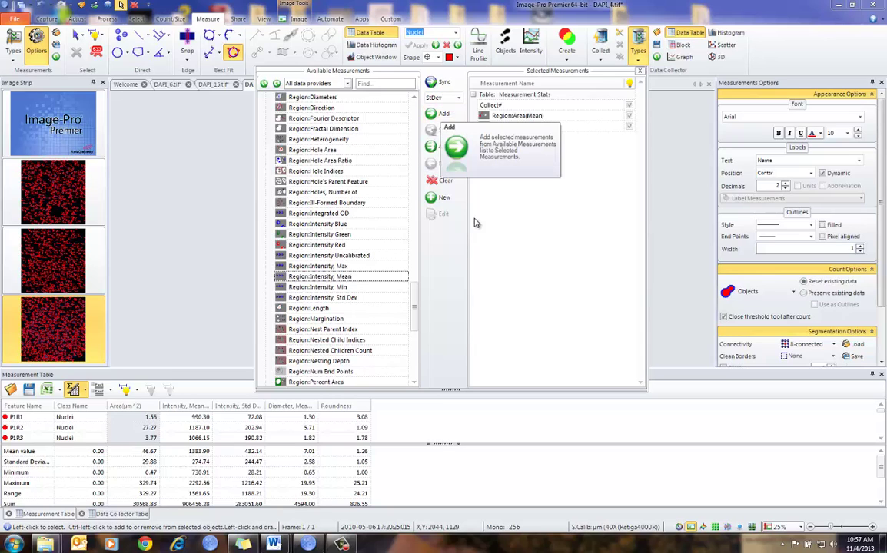
left_click(443, 115)
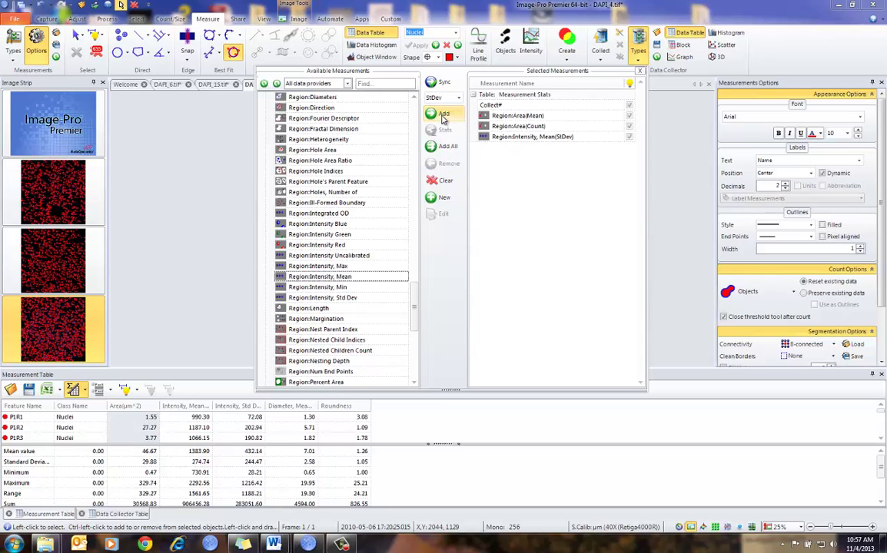
left_click(639, 43)
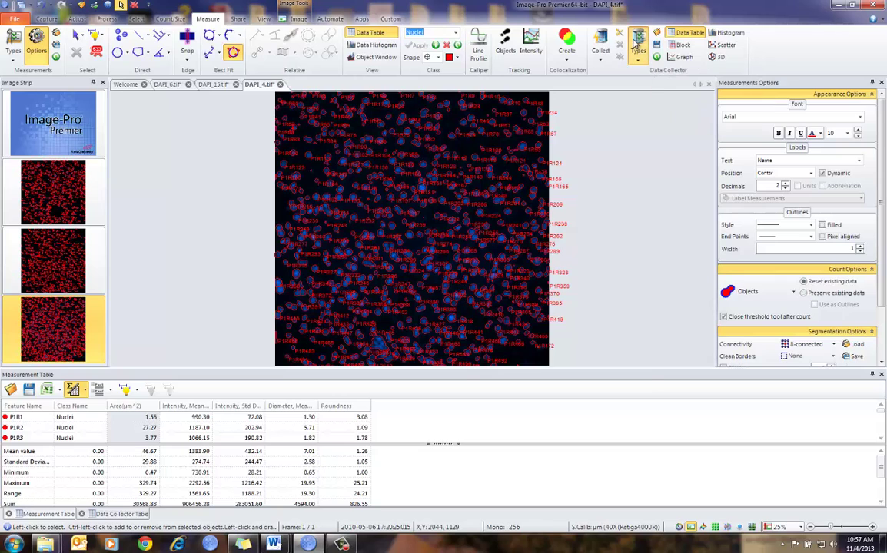
left_click(637, 42)
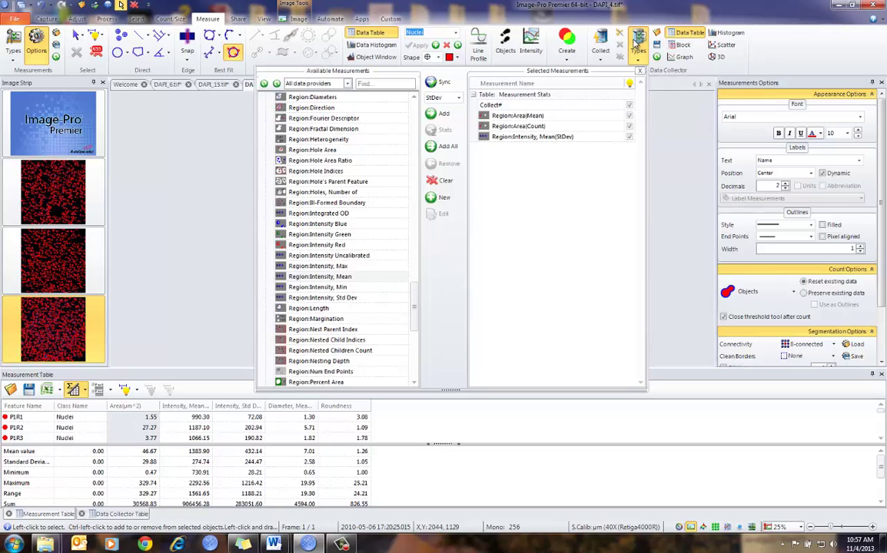
left_click(637, 42)
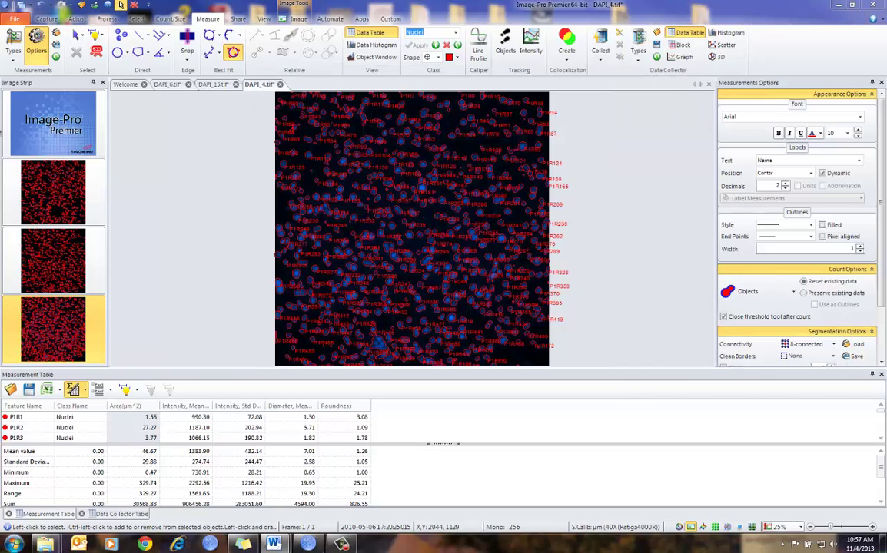